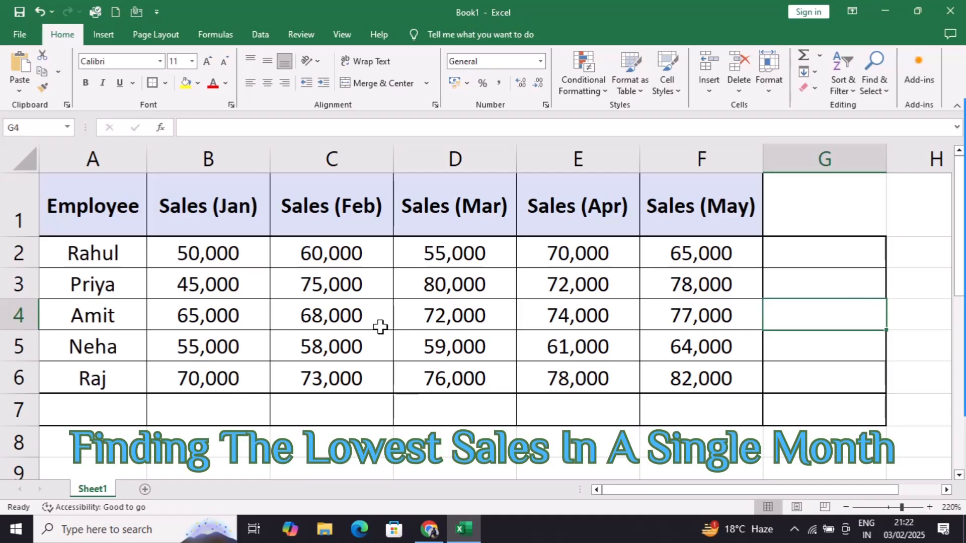
Step: Enter =MIN(B2:B6) in B7 to get the lowest January sales, 45,000
{"action": "left_click", "coordinate": [204, 247]}
{"action": "left_click_drag", "start_coordinate": [203, 247], "coordinate": [218, 360]}
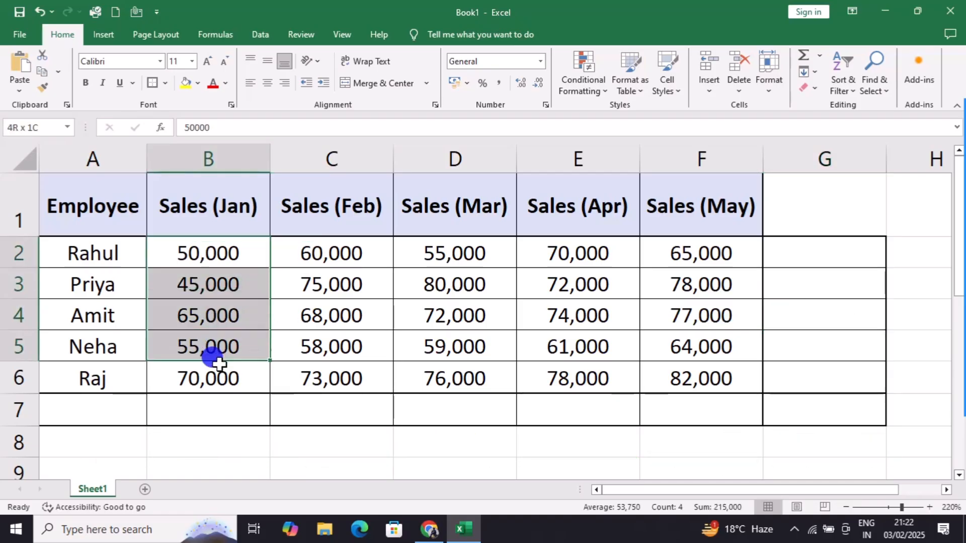
{"action": "left_click", "coordinate": [187, 408]}
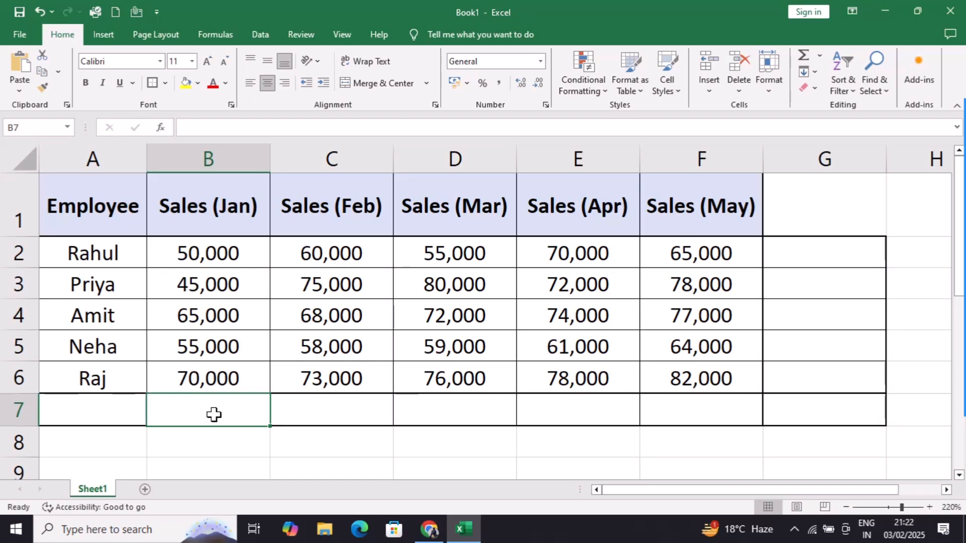
{"action": "type", "text": "=min"}
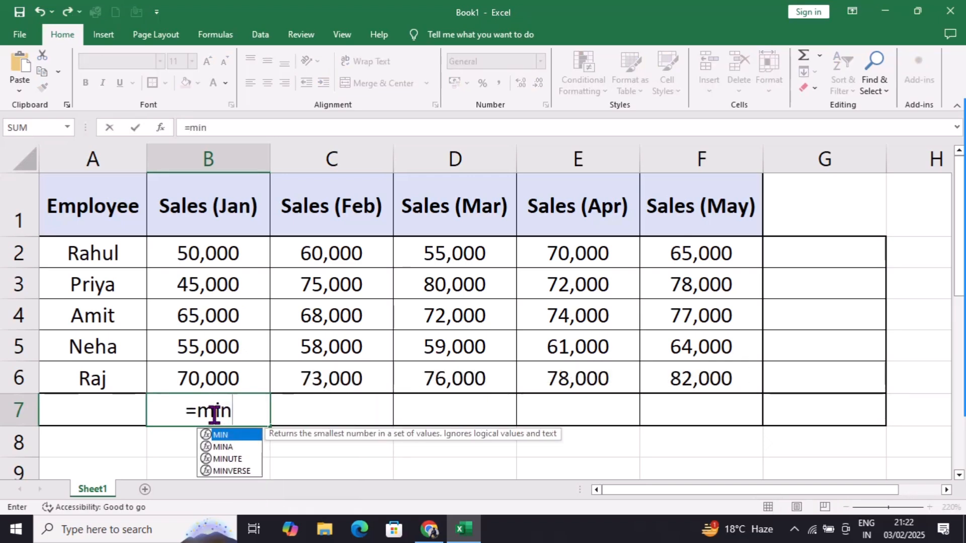
{"action": "key", "text": "Tab"}
{"action": "left_click_drag", "start_coordinate": [215, 255], "coordinate": [234, 371]}
{"action": "type", "text": ")"}
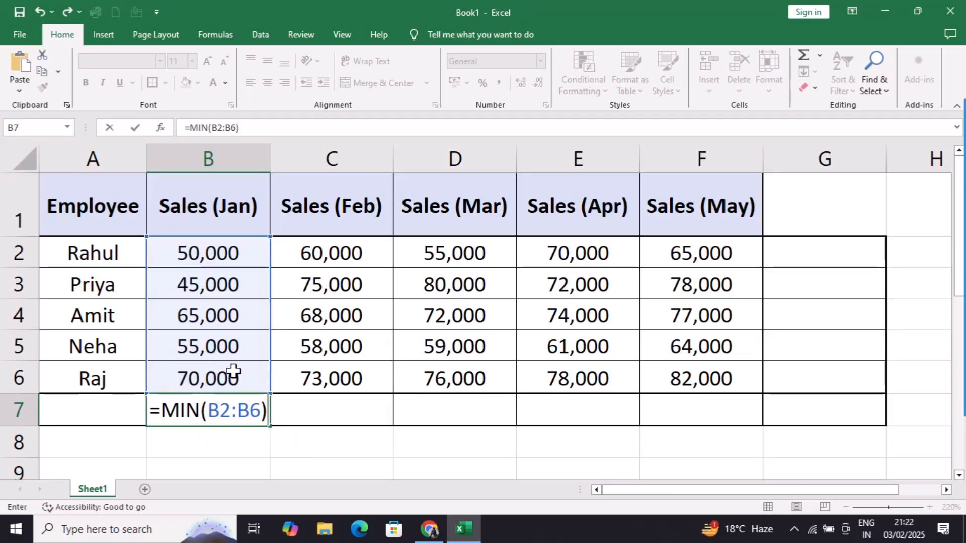
{"action": "key", "text": "Return"}
Step: Bold the B7 result and highlight the row 3 employee who matches that 45,000
{"action": "left_click", "coordinate": [250, 397]}
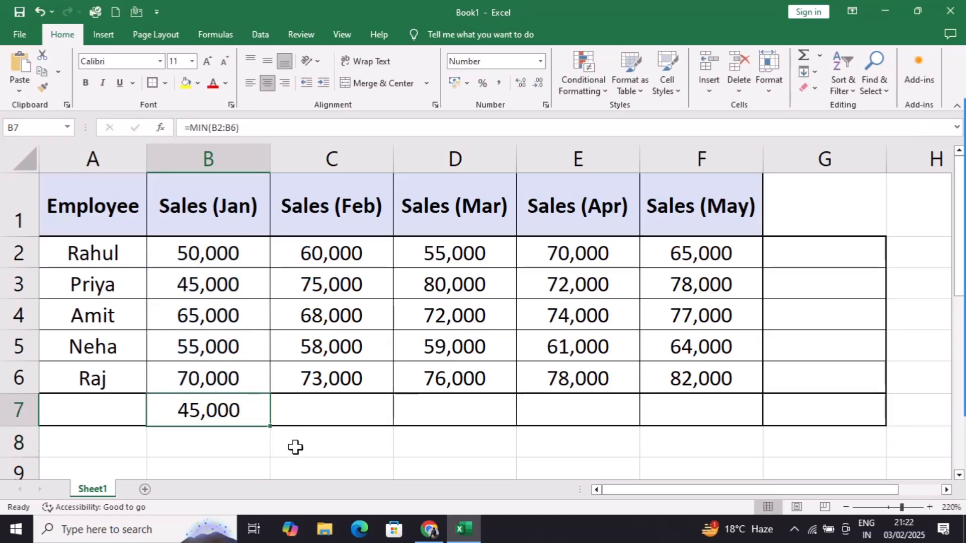
{"action": "left_click", "coordinate": [89, 90]}
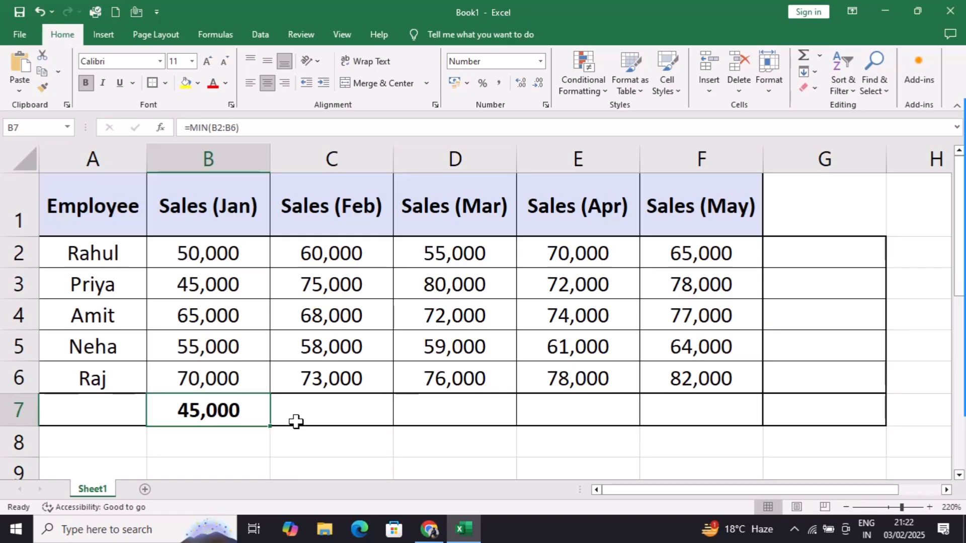
{"action": "left_click", "coordinate": [166, 274]}
{"action": "left_click_drag", "start_coordinate": [97, 265], "coordinate": [159, 274]}
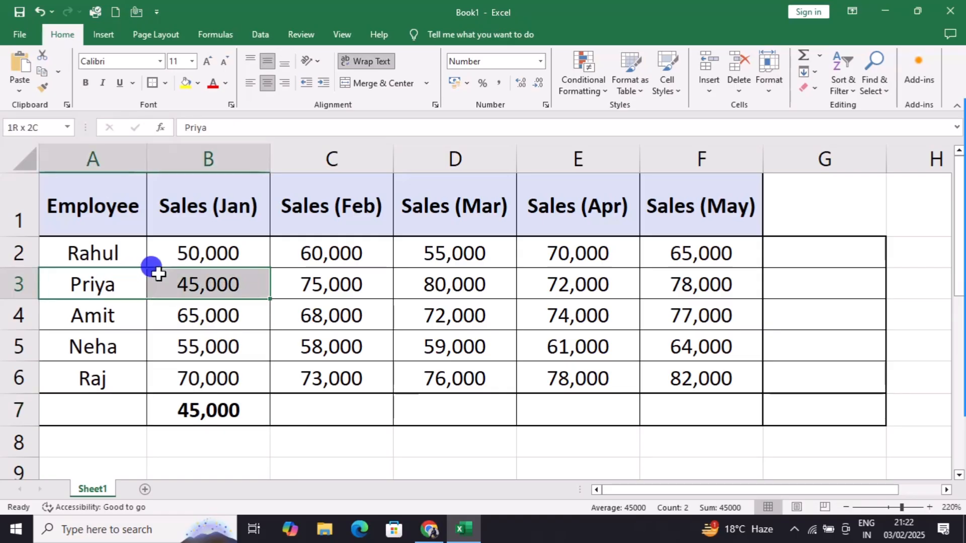
{"action": "left_click", "coordinate": [320, 400]}
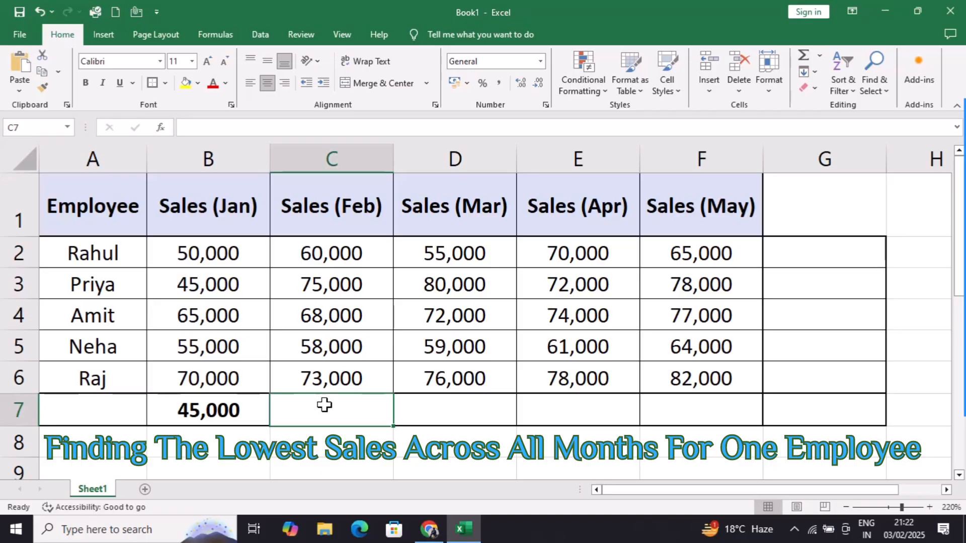
Step: Enter =MIN(B3:F3) in G3 for the row 3 employee's lowest monthly sales
{"action": "left_click_drag", "start_coordinate": [129, 275], "coordinate": [659, 274]}
{"action": "left_click", "coordinate": [245, 284]}
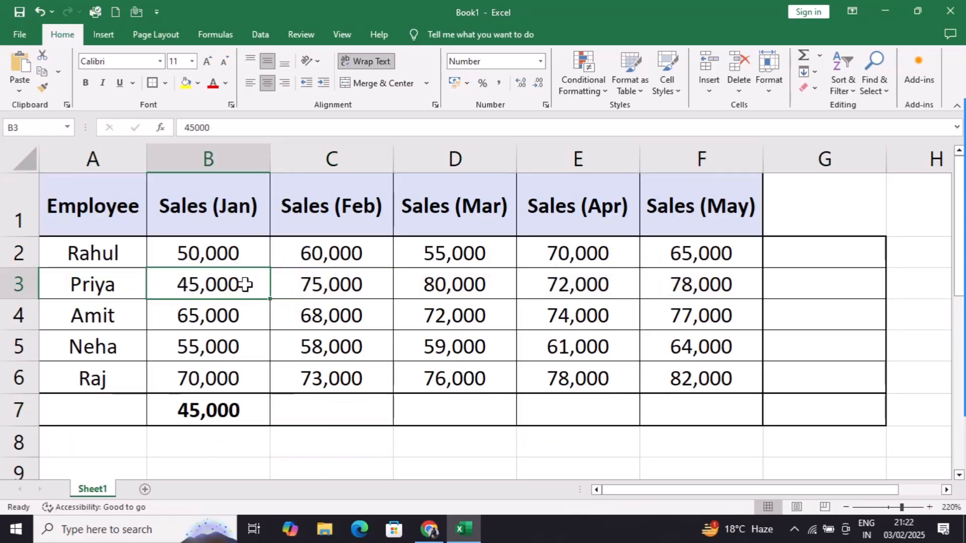
{"action": "left_click_drag", "start_coordinate": [233, 283], "coordinate": [723, 278]}
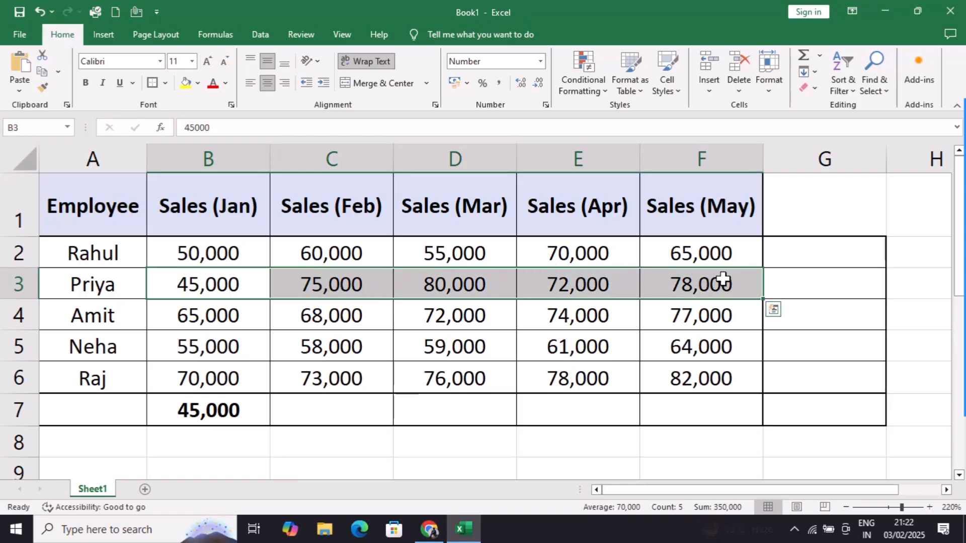
{"action": "left_click", "coordinate": [787, 279]}
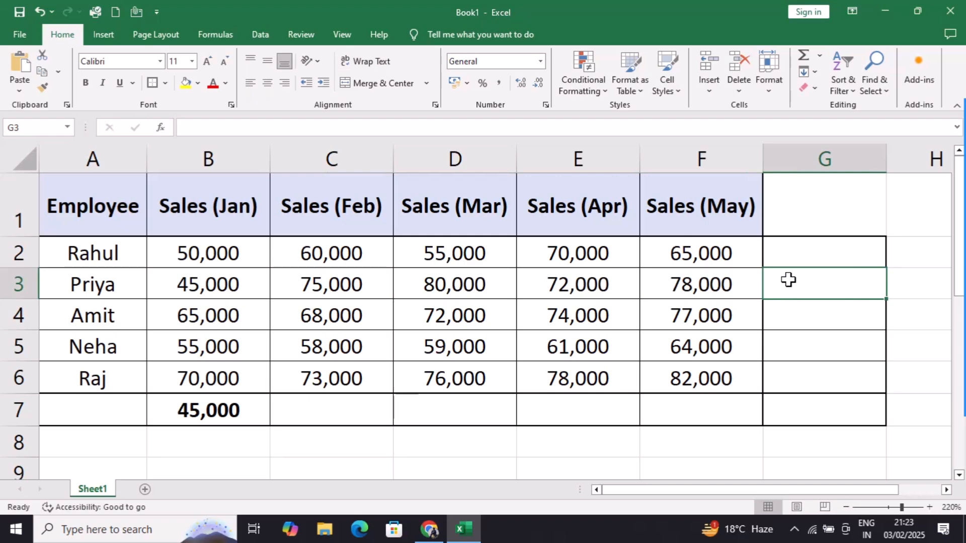
{"action": "double_click", "coordinate": [787, 280]}
{"action": "type", "text": "="}
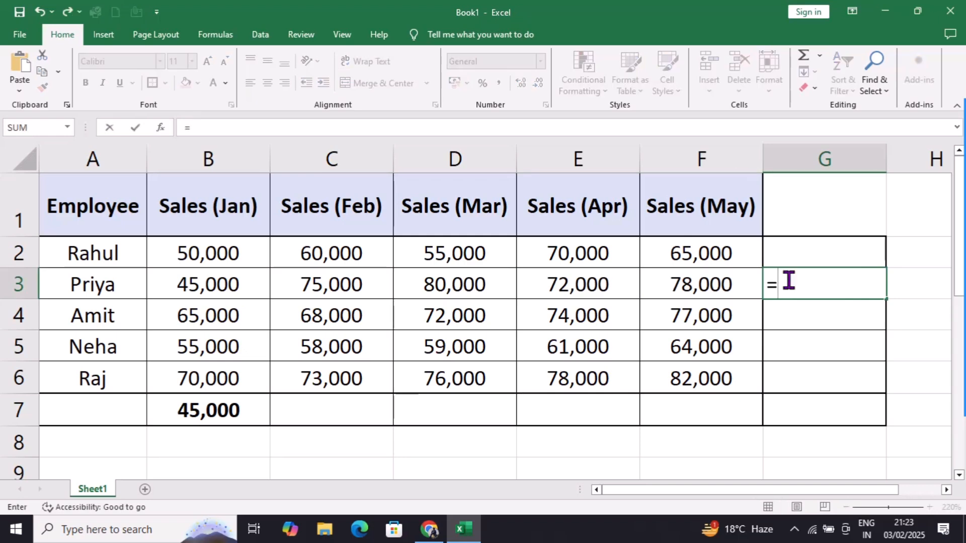
{"action": "type", "text": "min"}
{"action": "key", "text": "Tab"}
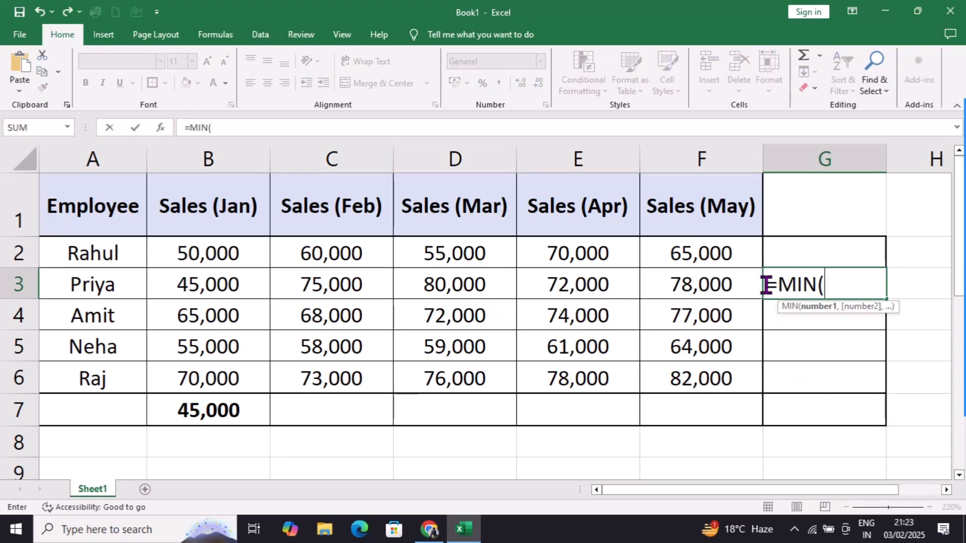
{"action": "left_click_drag", "start_coordinate": [231, 284], "coordinate": [659, 283]}
{"action": "type", "text": ")"}
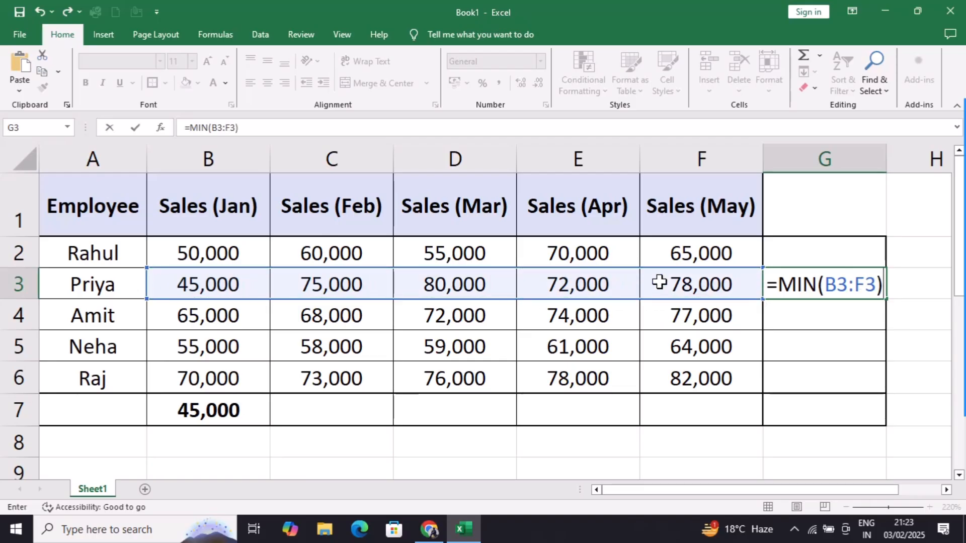
{"action": "key", "text": "Return"}
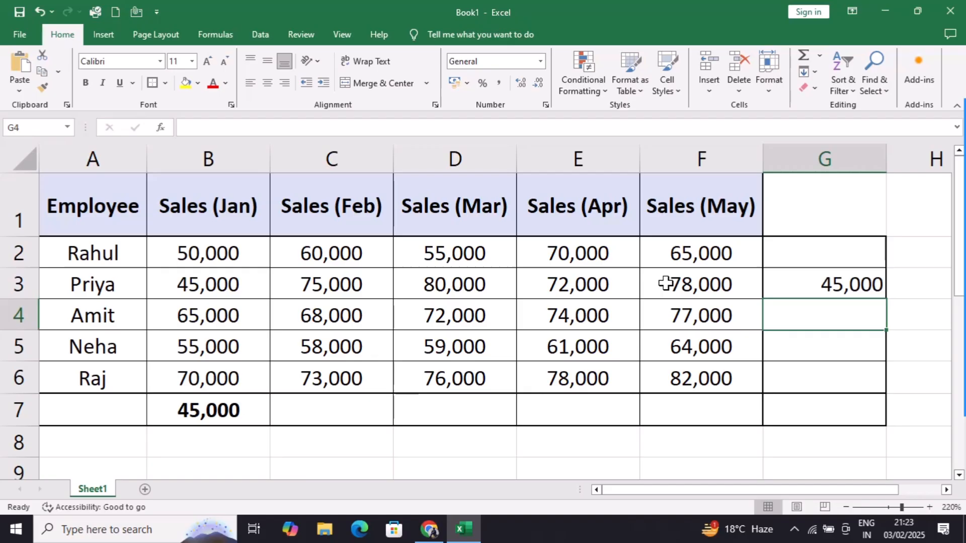
Step: Make the G3 result of 45,000 bold and centred, matching B3
{"action": "left_click", "coordinate": [804, 278]}
{"action": "left_click", "coordinate": [86, 83]}
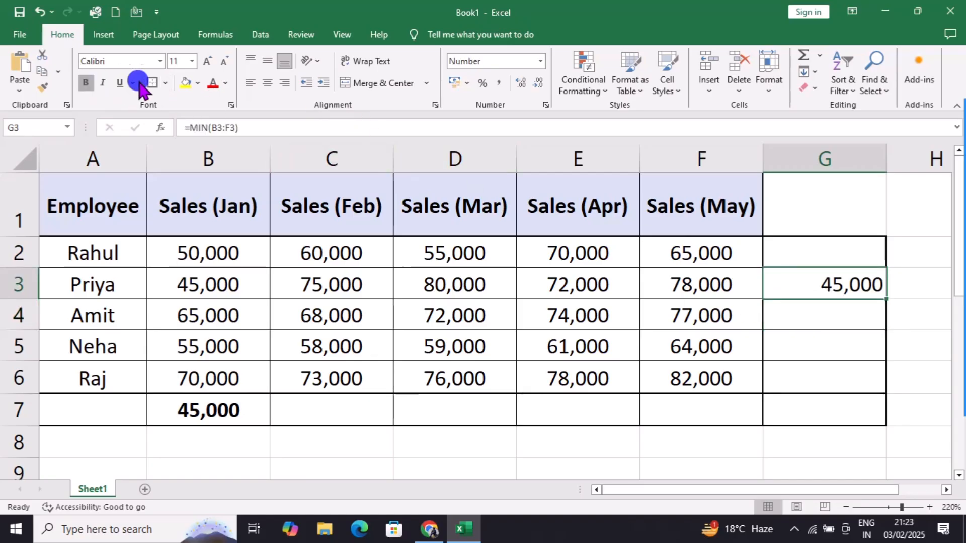
{"action": "left_click", "coordinate": [267, 84]}
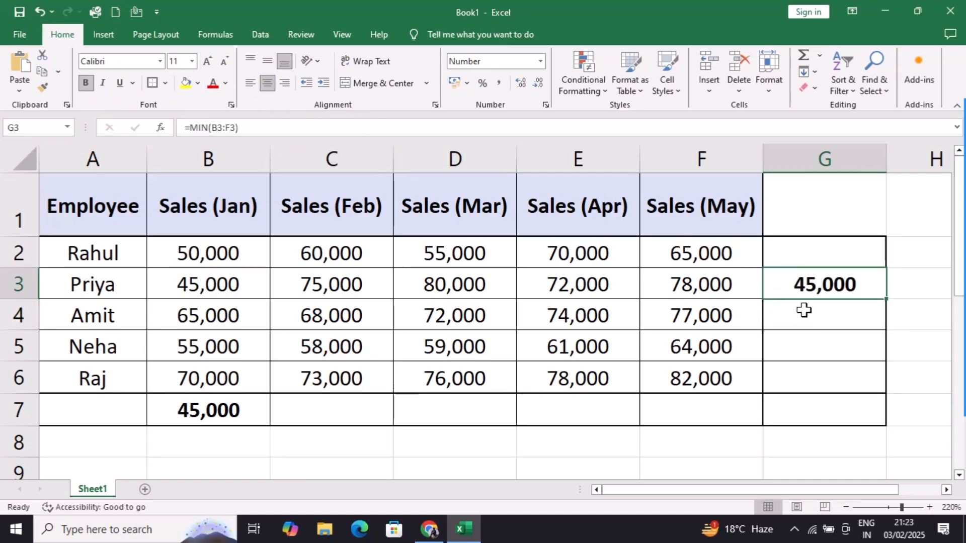
{"action": "left_click", "coordinate": [807, 162]}
{"action": "left_click", "coordinate": [216, 285]}
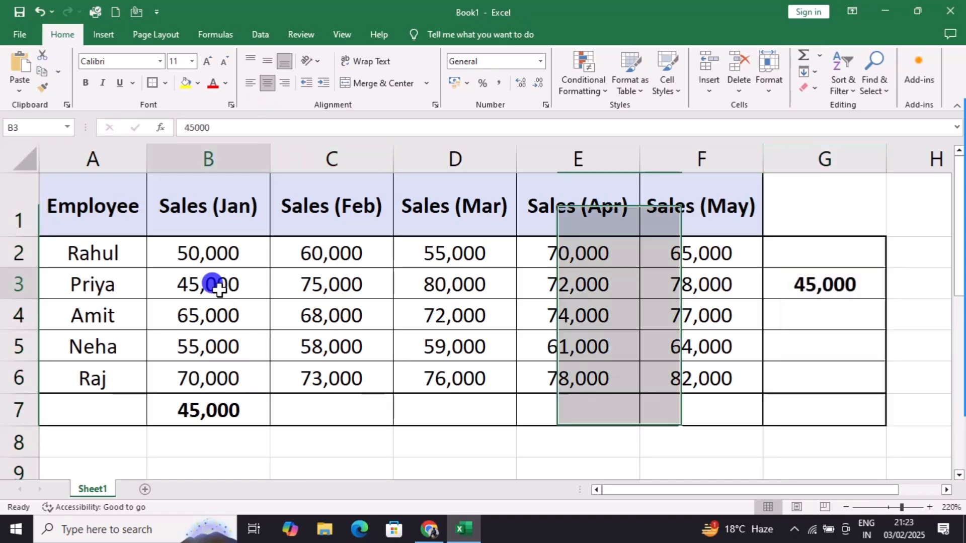
Step: Enter =MIN(B2:F6) in G7 and bold the overall minimum of 45,000
{"action": "left_click", "coordinate": [803, 283]}
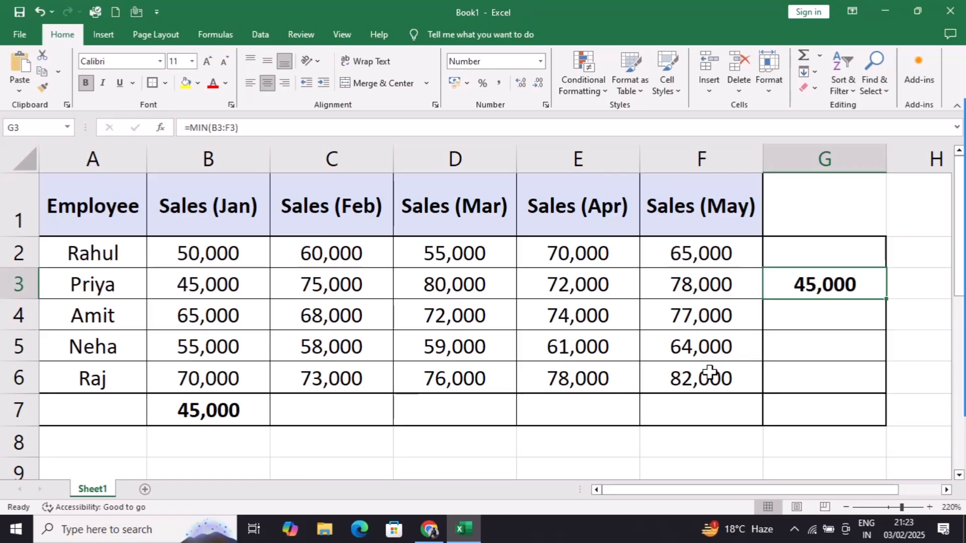
{"action": "left_click_drag", "start_coordinate": [121, 259], "coordinate": [113, 376]}
{"action": "left_click_drag", "start_coordinate": [207, 255], "coordinate": [684, 366]}
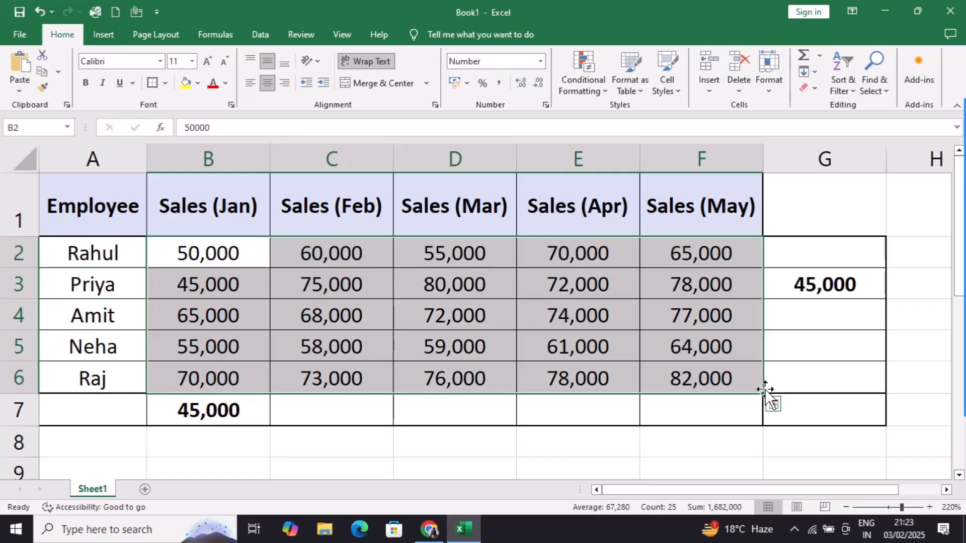
{"action": "left_click", "coordinate": [826, 408]}
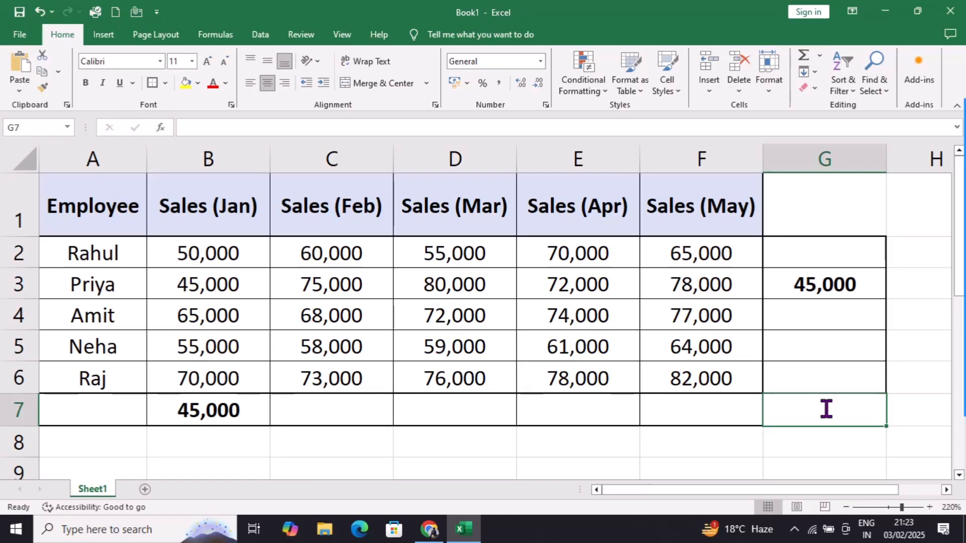
{"action": "type", "text": "=MIN("}
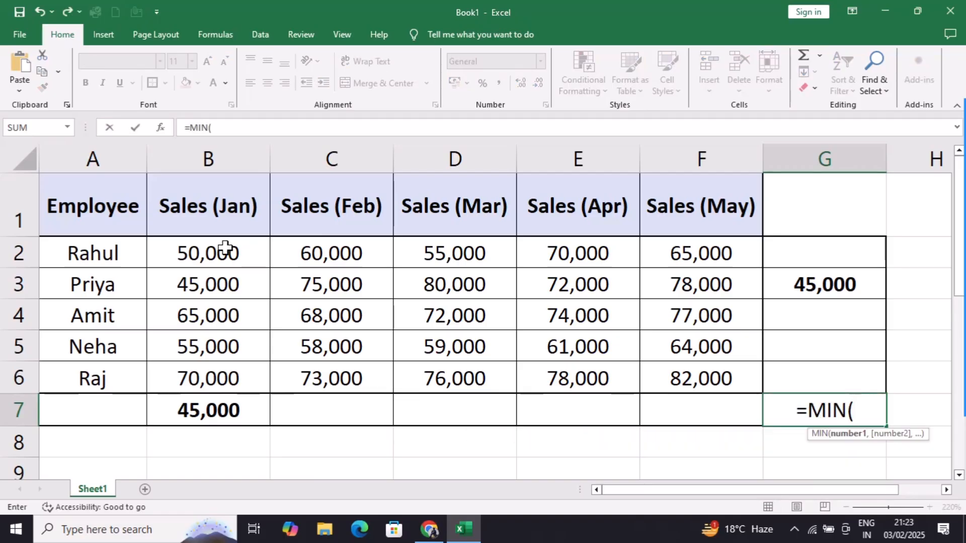
{"action": "left_click_drag", "start_coordinate": [188, 252], "coordinate": [681, 376]}
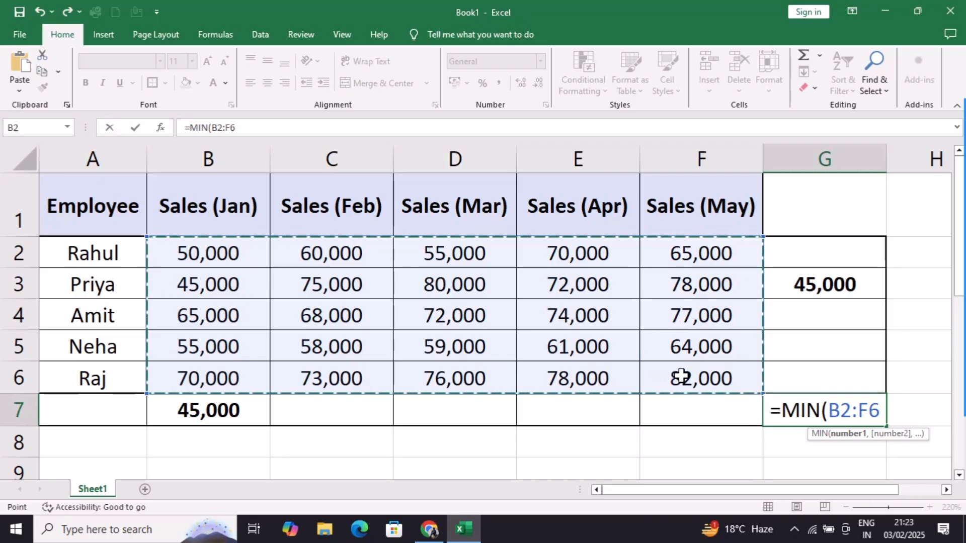
{"action": "type", "text": ")"}
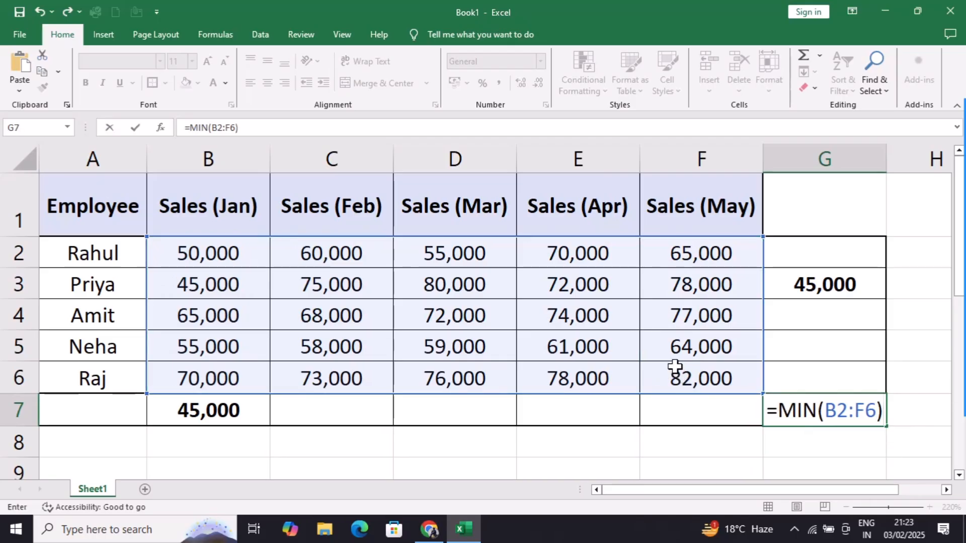
{"action": "key", "text": "Return"}
{"action": "left_click", "coordinate": [792, 409]}
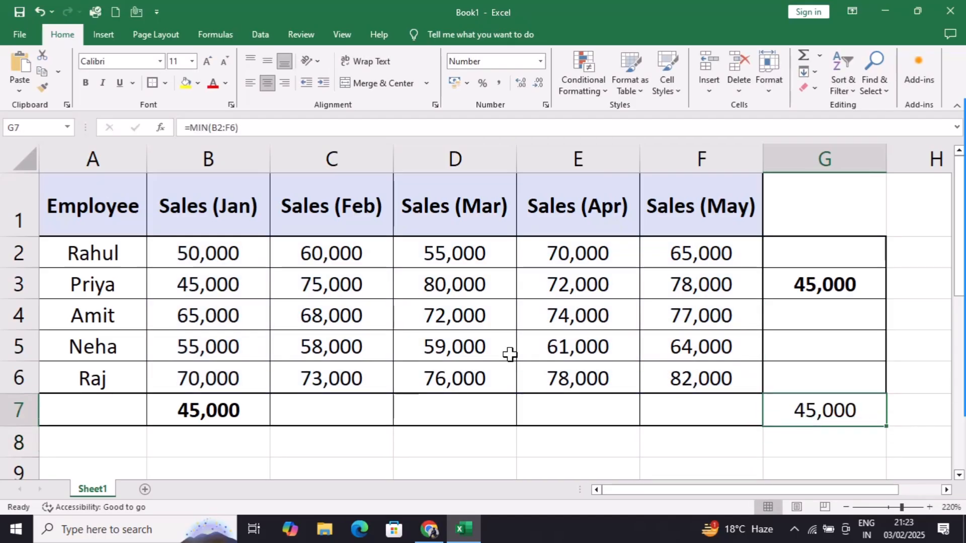
{"action": "left_click", "coordinate": [85, 83]}
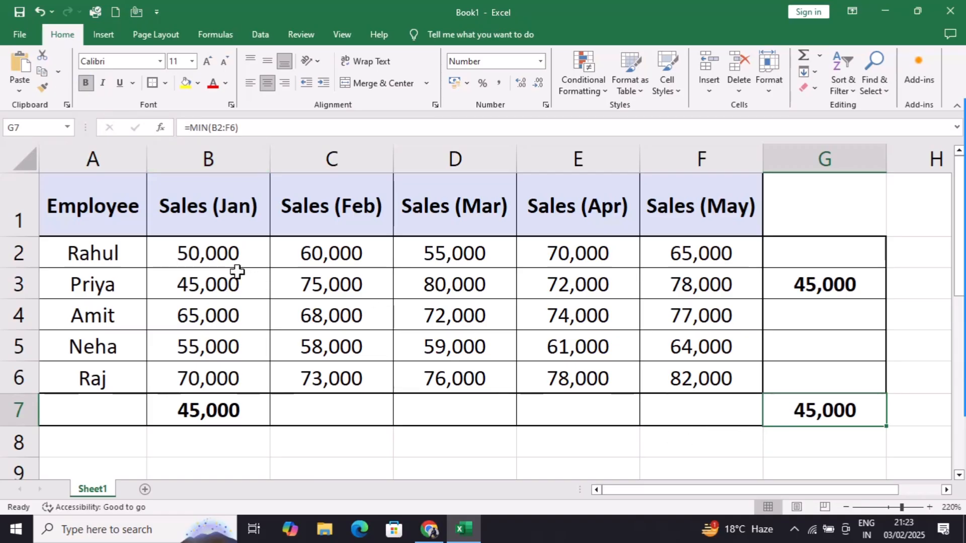
{"action": "left_click", "coordinate": [203, 286]}
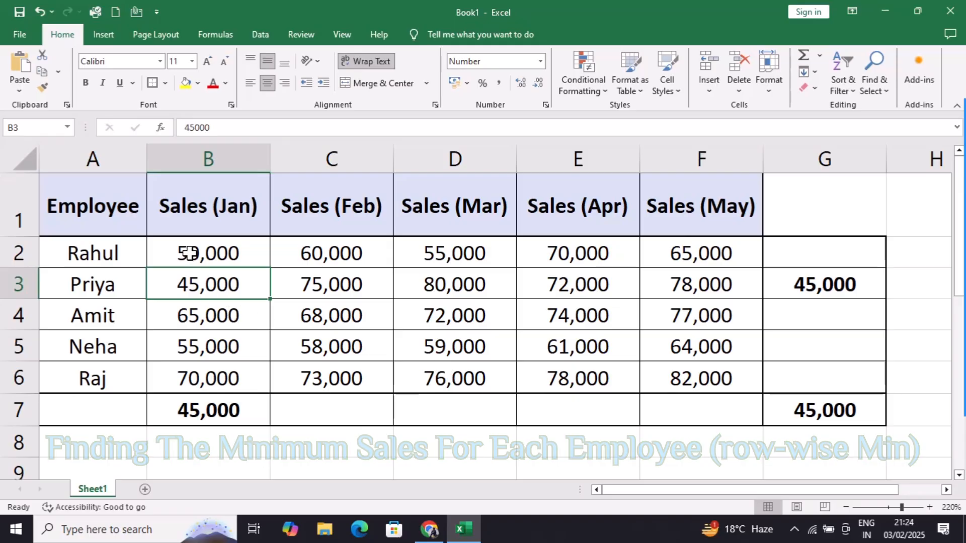
Step: Delete the existing single minimum formula from G3
{"action": "left_click_drag", "start_coordinate": [185, 248], "coordinate": [634, 274]}
{"action": "left_click_drag", "start_coordinate": [196, 282], "coordinate": [656, 291]}
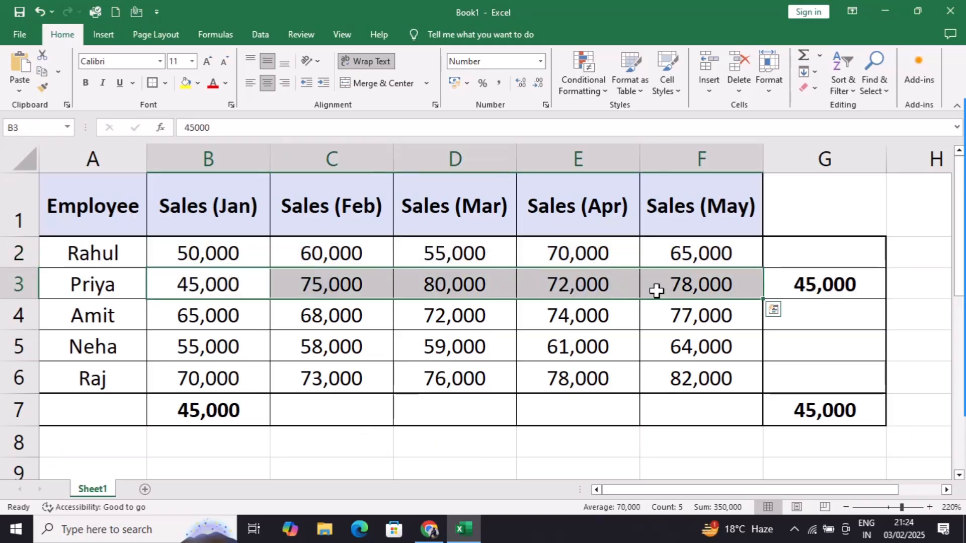
{"action": "left_click", "coordinate": [800, 282]}
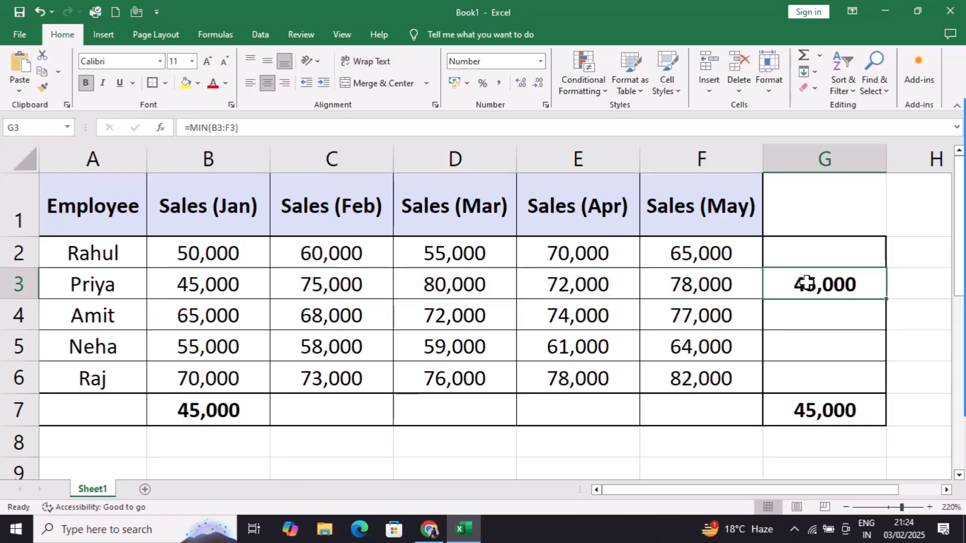
{"action": "left_click", "coordinate": [793, 254]}
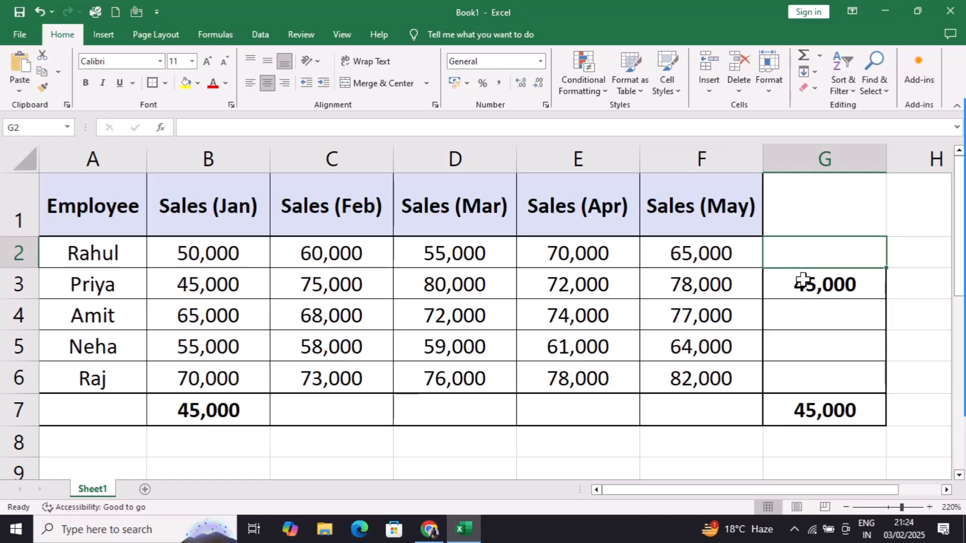
{"action": "left_click", "coordinate": [803, 280]}
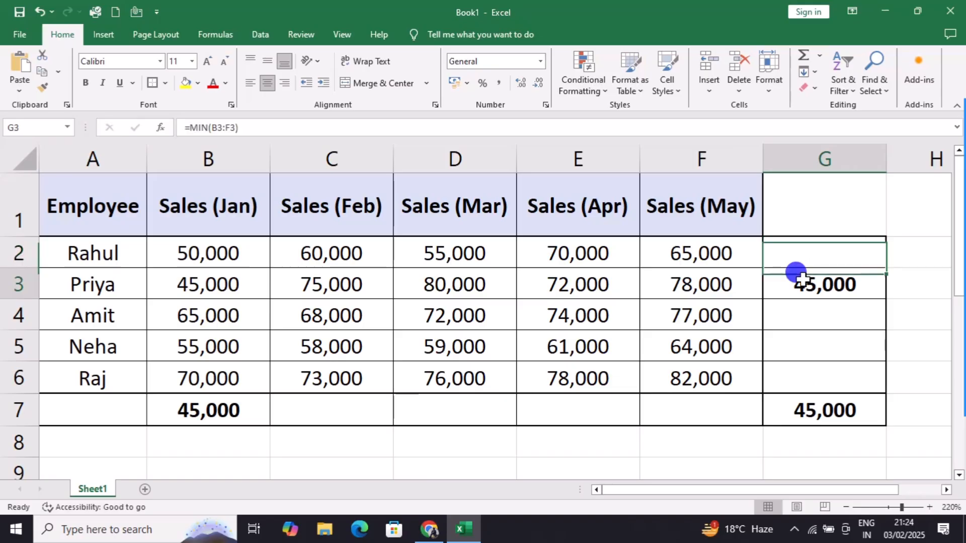
{"action": "key", "text": "Delete"}
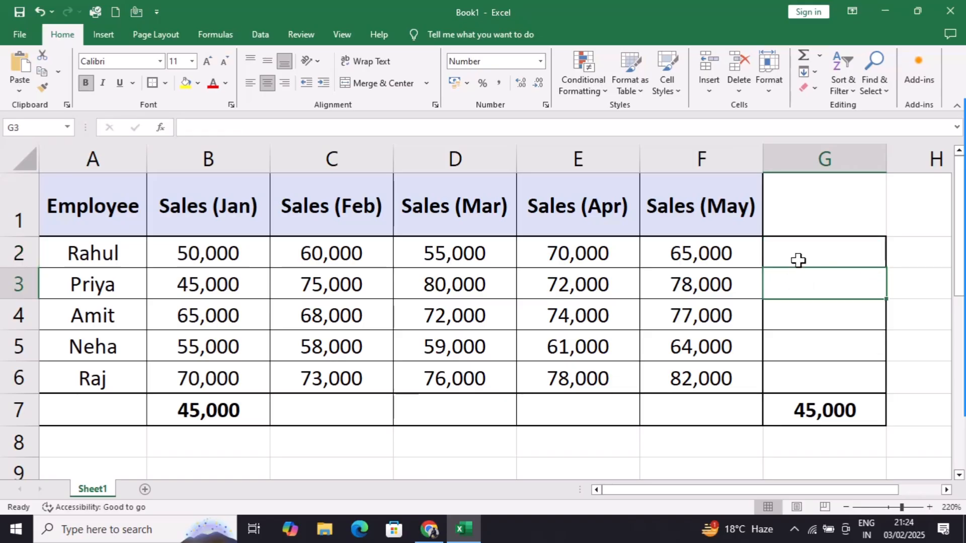
Step: Enter =MIN(B2:F2) in G2 for the first employee's lowest monthly sale
{"action": "left_click", "coordinate": [798, 260]}
{"action": "double_click", "coordinate": [799, 259]}
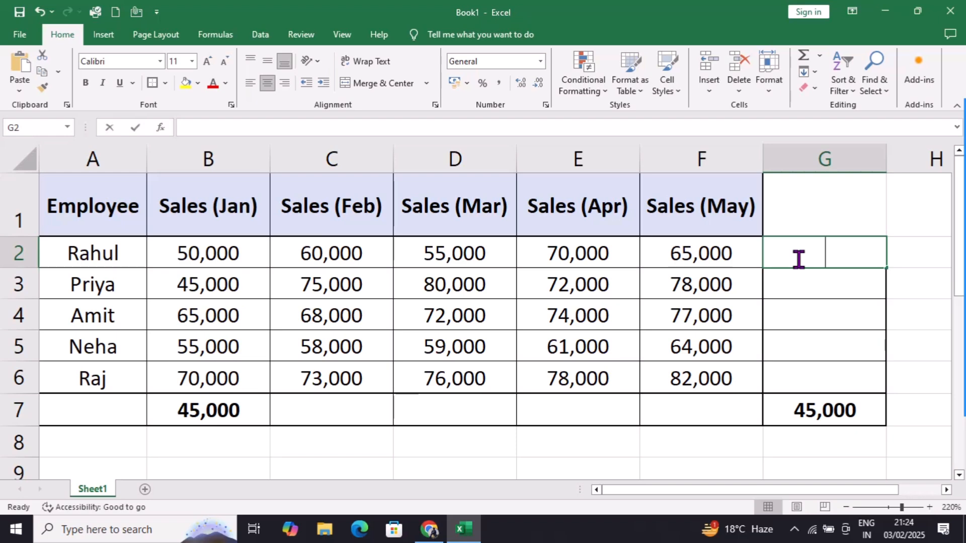
{"action": "type", "text": "=mi"}
{"action": "key", "text": "Tab"}
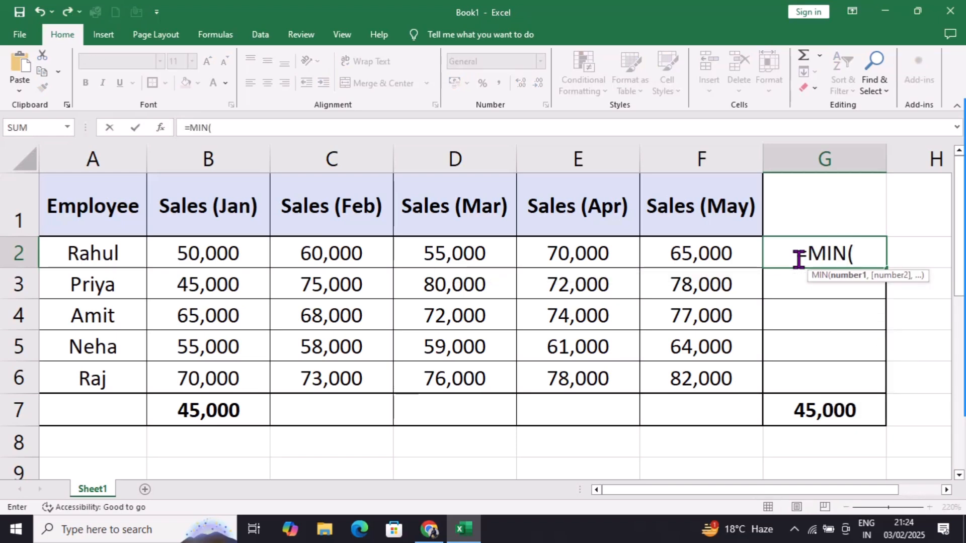
{"action": "left_click_drag", "start_coordinate": [200, 255], "coordinate": [668, 245]}
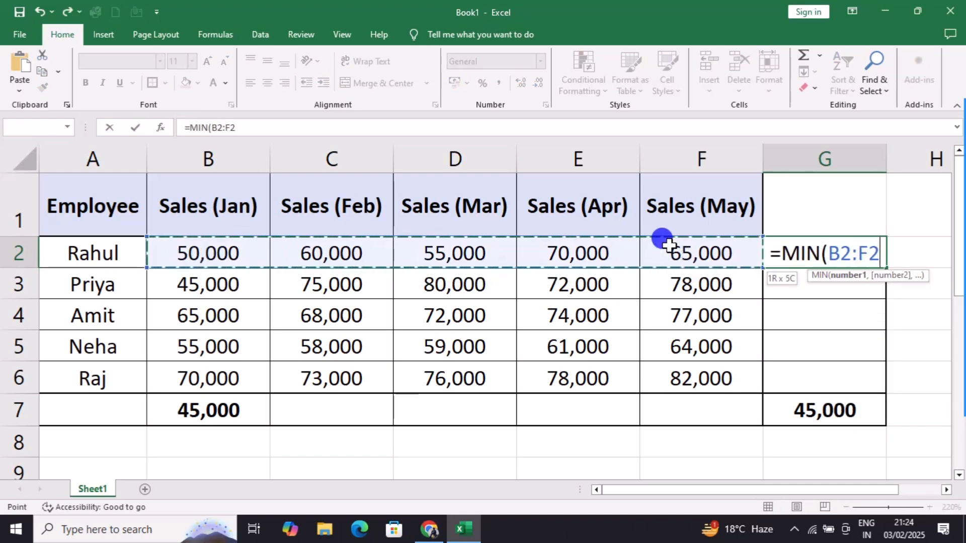
{"action": "type", "text": ")"}
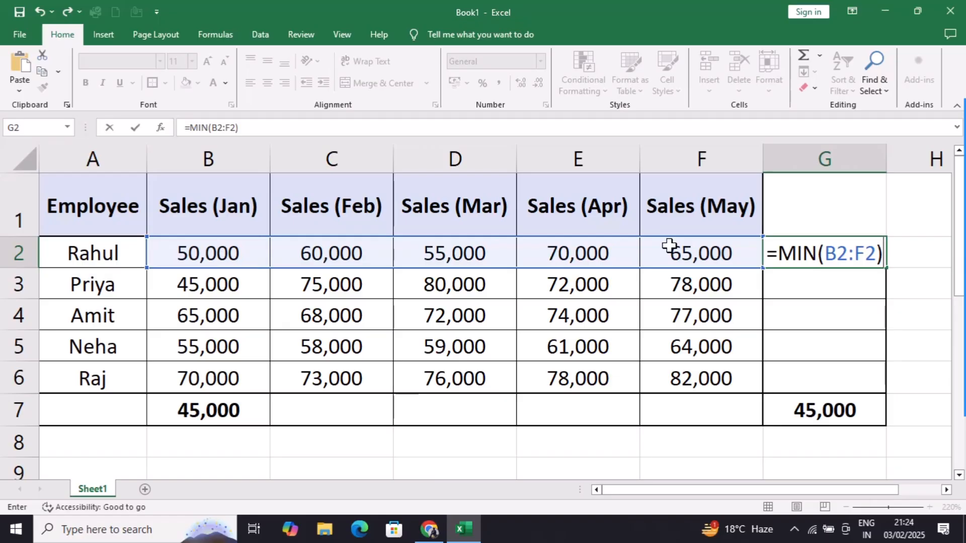
{"action": "key", "text": "Return"}
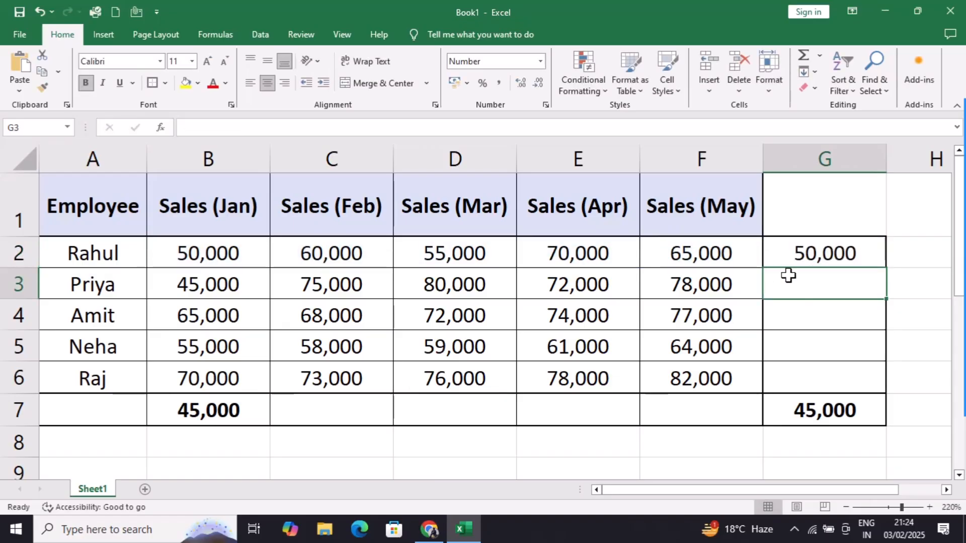
Step: Fill G2's formula down to G6, giving 50,000, 45,000, 65,000, 55,000 and 70,000
{"action": "left_click", "coordinate": [869, 252]}
{"action": "left_click_drag", "start_coordinate": [886, 268], "coordinate": [886, 385]}
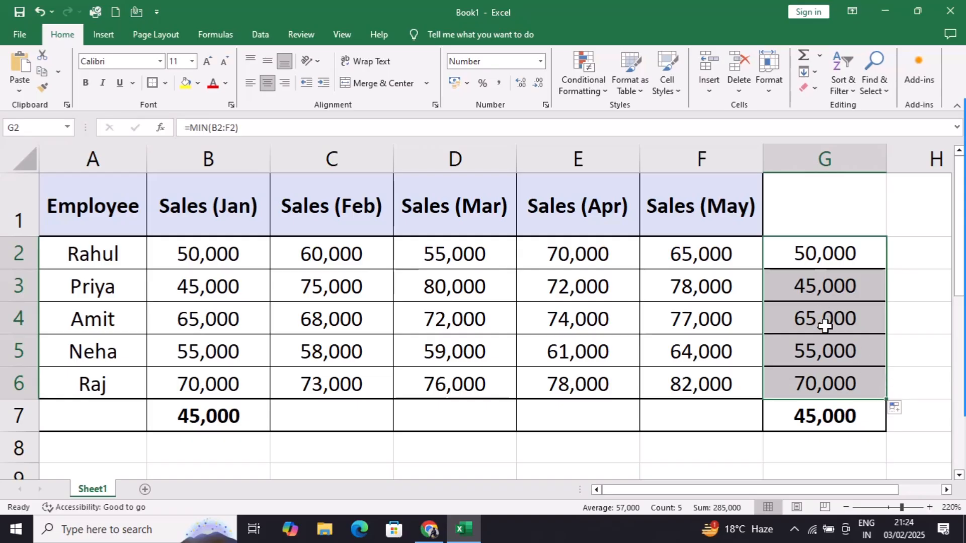
{"action": "left_click", "coordinate": [869, 315]}
{"action": "left_click", "coordinate": [852, 285]}
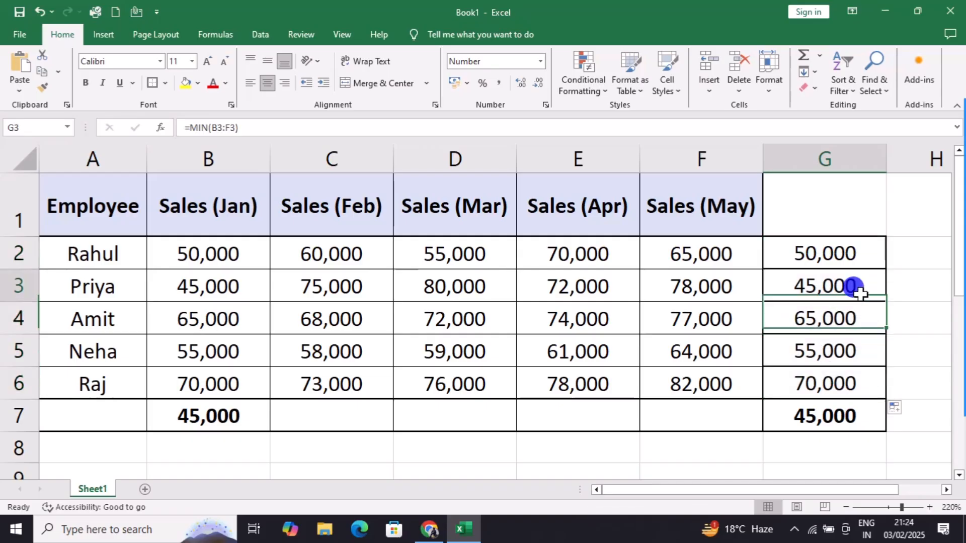
{"action": "left_click", "coordinate": [850, 256]}
{"action": "left_click", "coordinate": [851, 283]}
{"action": "left_click", "coordinate": [858, 315]}
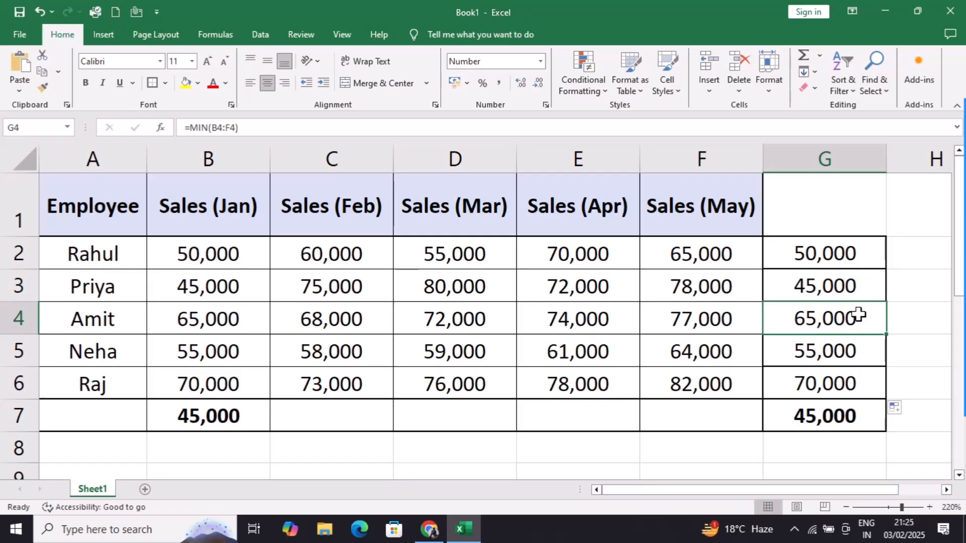
{"action": "left_click", "coordinate": [195, 287]}
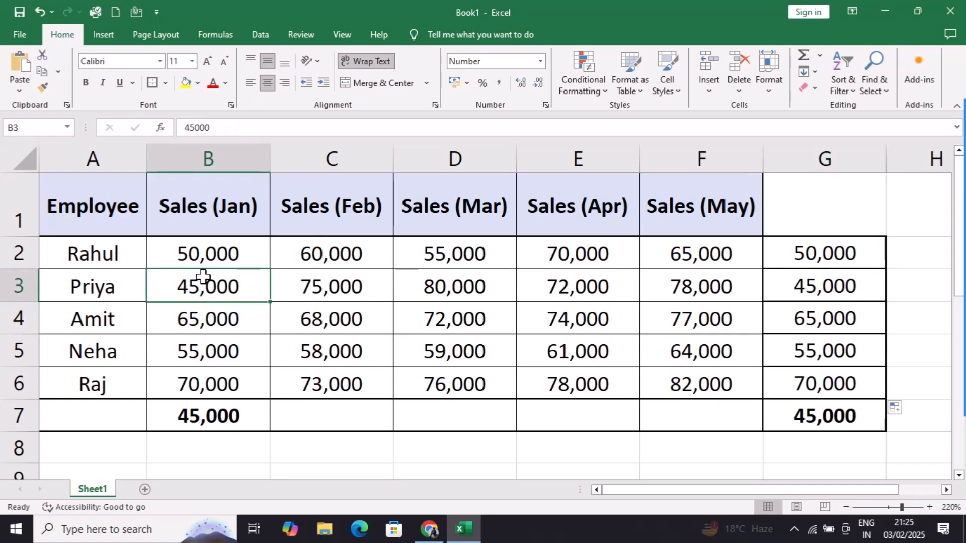
{"action": "left_click", "coordinate": [202, 264]}
{"action": "left_click", "coordinate": [208, 286]}
{"action": "left_click", "coordinate": [209, 314]}
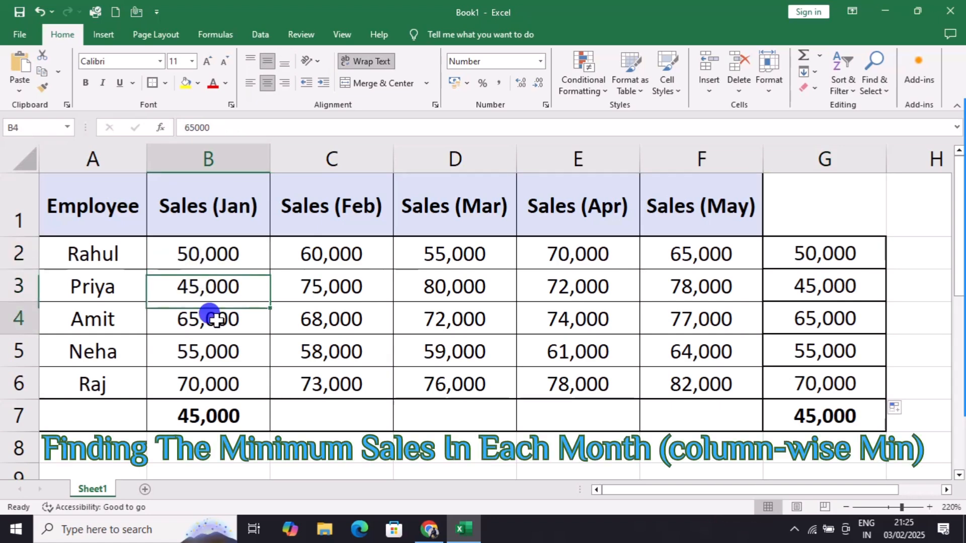
{"action": "left_click", "coordinate": [215, 352]}
{"action": "left_click", "coordinate": [218, 382]}
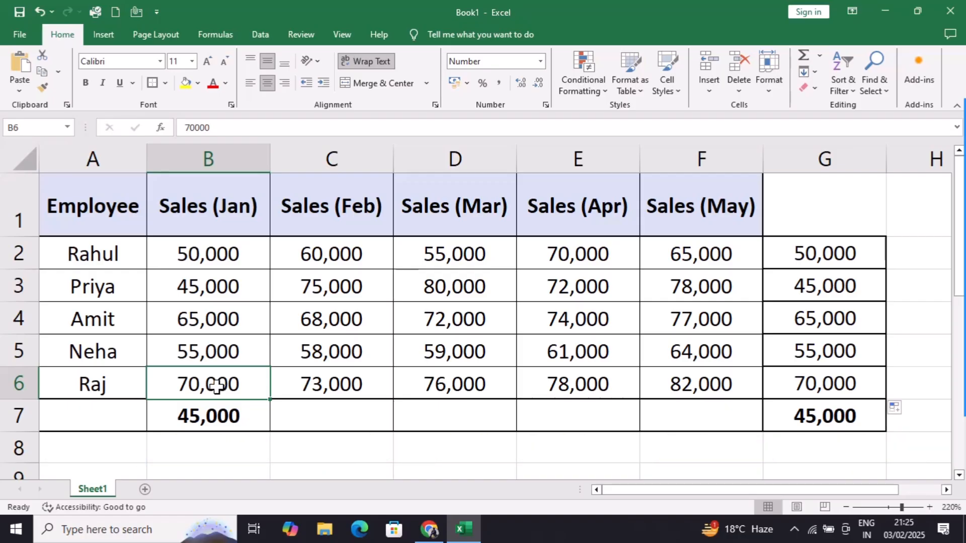
{"action": "left_click", "coordinate": [181, 446]}
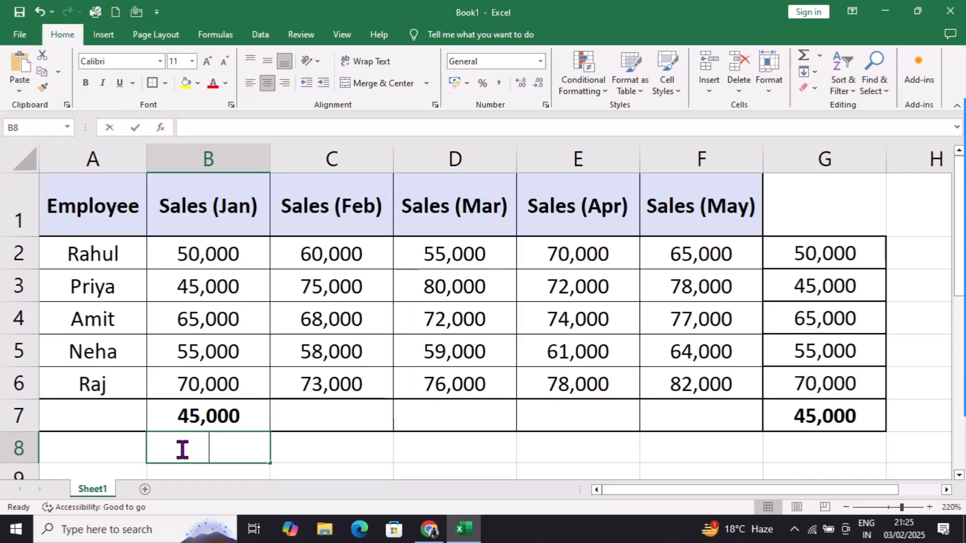
Step: Enter =MIN(B2:B6) in B8 and fill it right to F8 for the January–May minimums
{"action": "type", "text": "=min"}
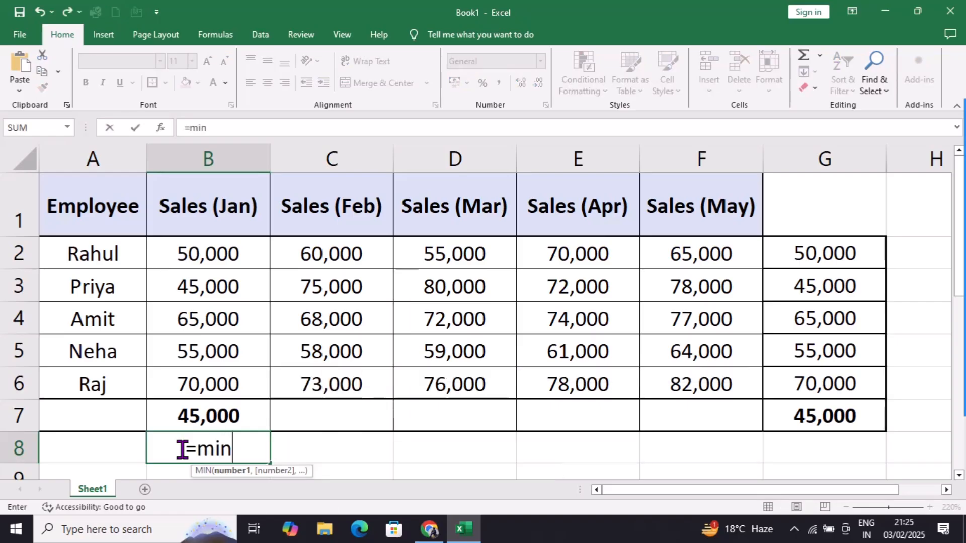
{"action": "key", "text": "Tab"}
{"action": "left_click_drag", "start_coordinate": [200, 250], "coordinate": [222, 366]}
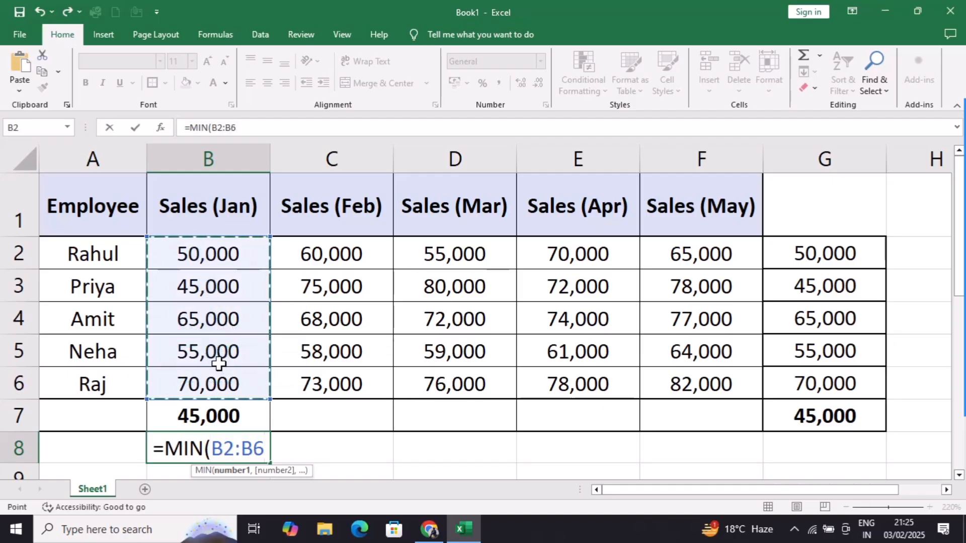
{"action": "type", "text": ")"}
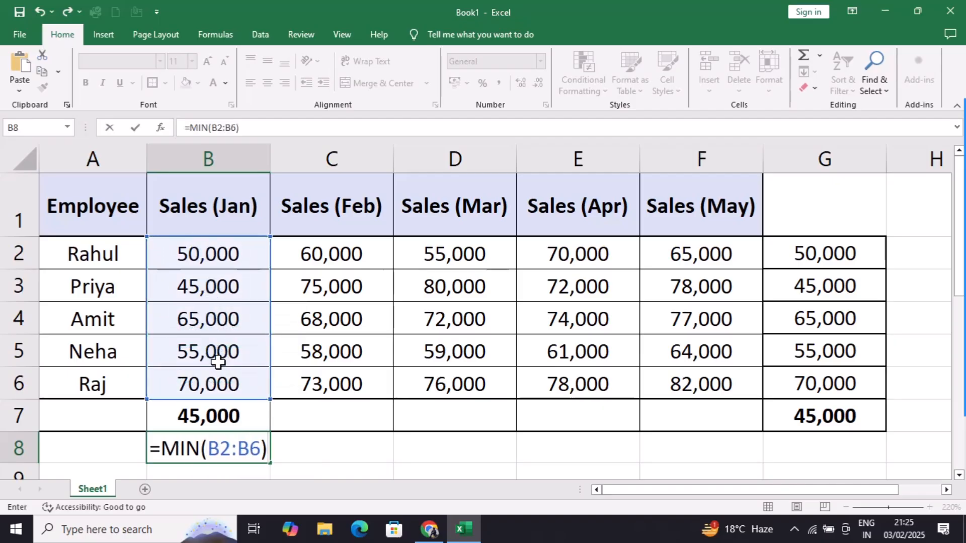
{"action": "key", "text": "Return"}
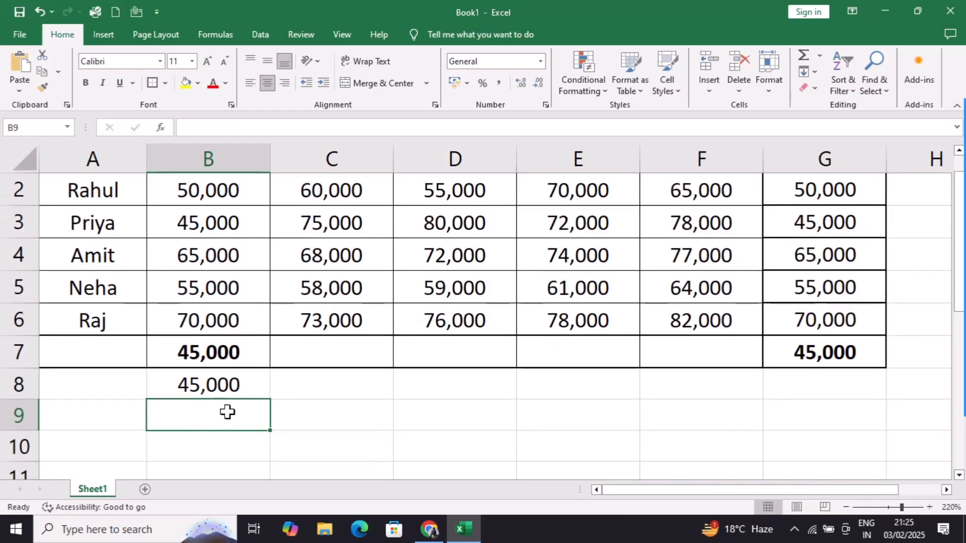
{"action": "left_click", "coordinate": [258, 385]}
{"action": "left_click_drag", "start_coordinate": [273, 398], "coordinate": [725, 410]}
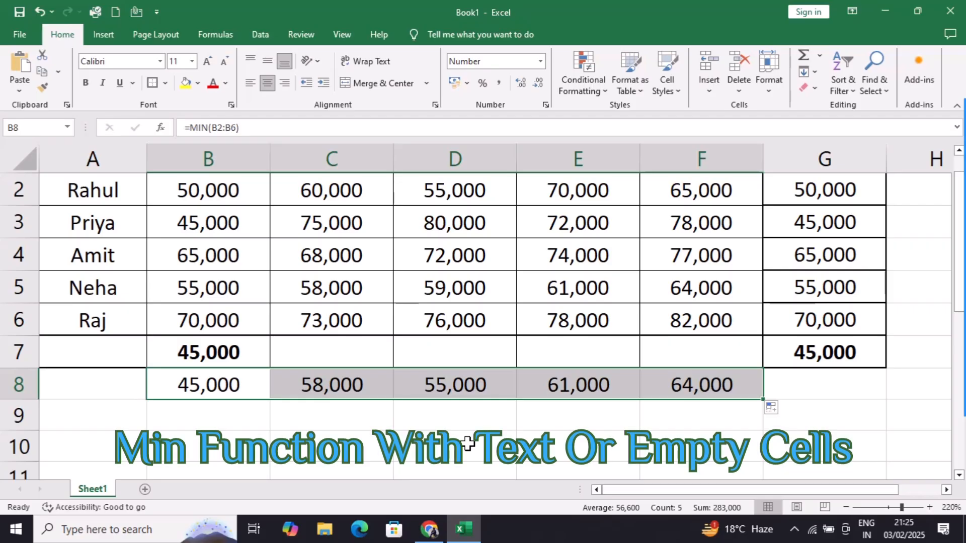
{"action": "scroll", "coordinate": [468, 444], "scroll_direction": "up", "scroll_amount": 1}
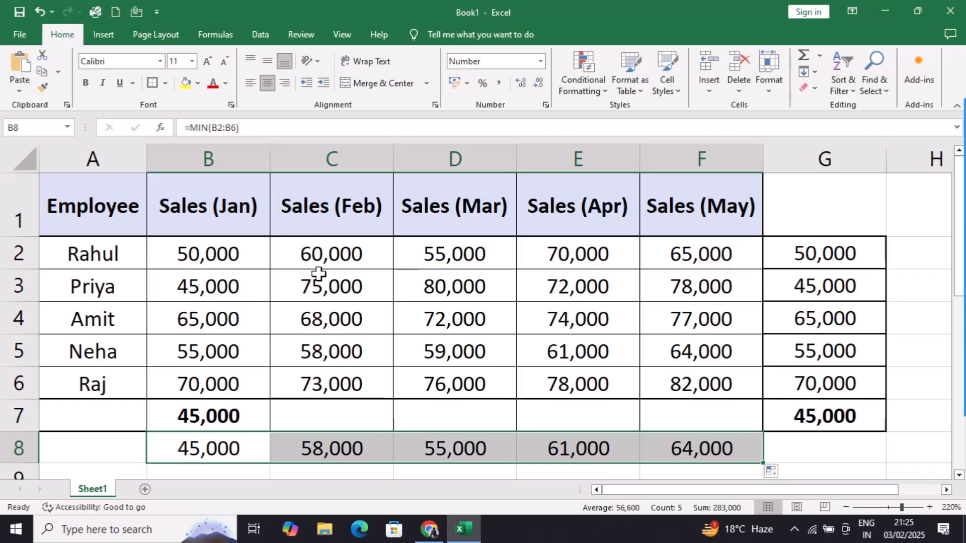
{"action": "left_click_drag", "start_coordinate": [241, 265], "coordinate": [687, 366]}
{"action": "left_click", "coordinate": [438, 307]}
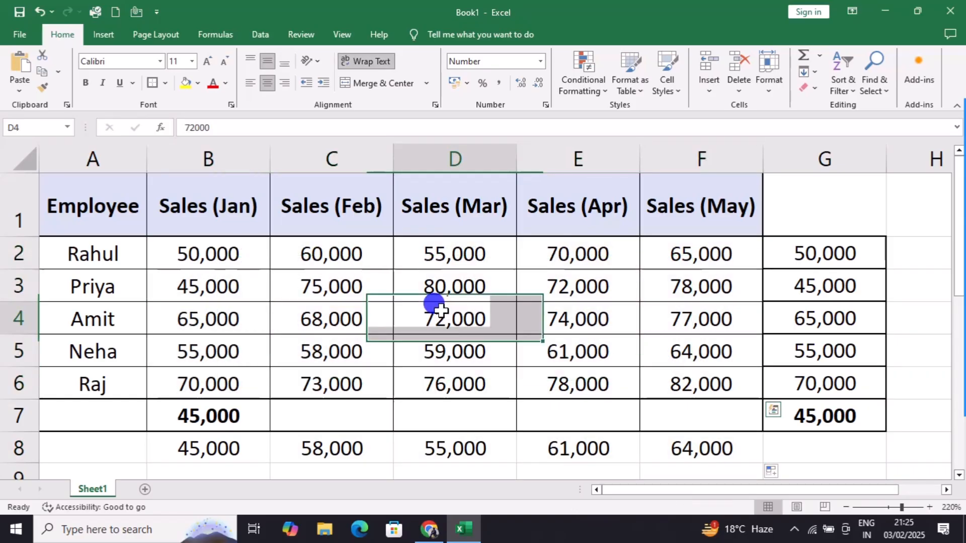
{"action": "left_click", "coordinate": [445, 288]}
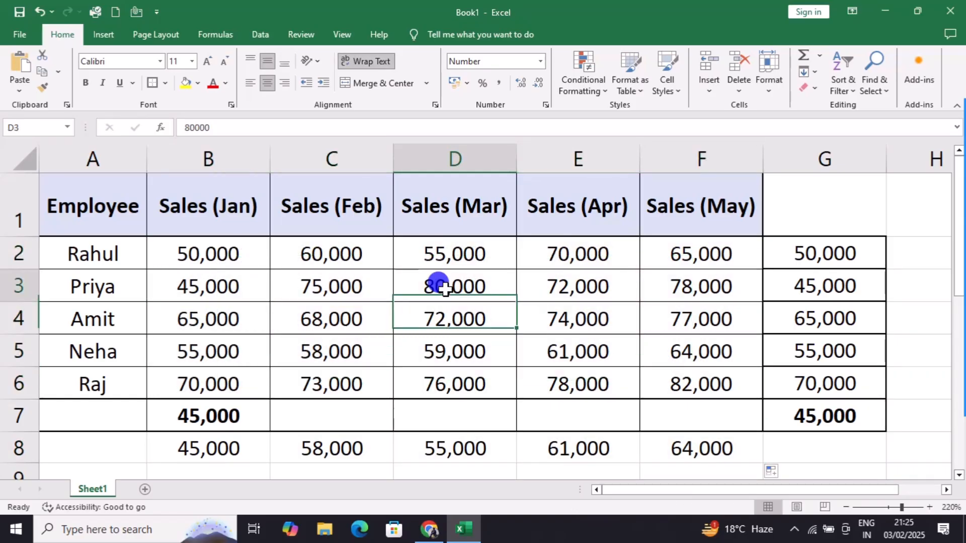
{"action": "left_click", "coordinate": [444, 317]}
{"action": "left_click", "coordinate": [449, 291]}
{"action": "left_click", "coordinate": [216, 282]}
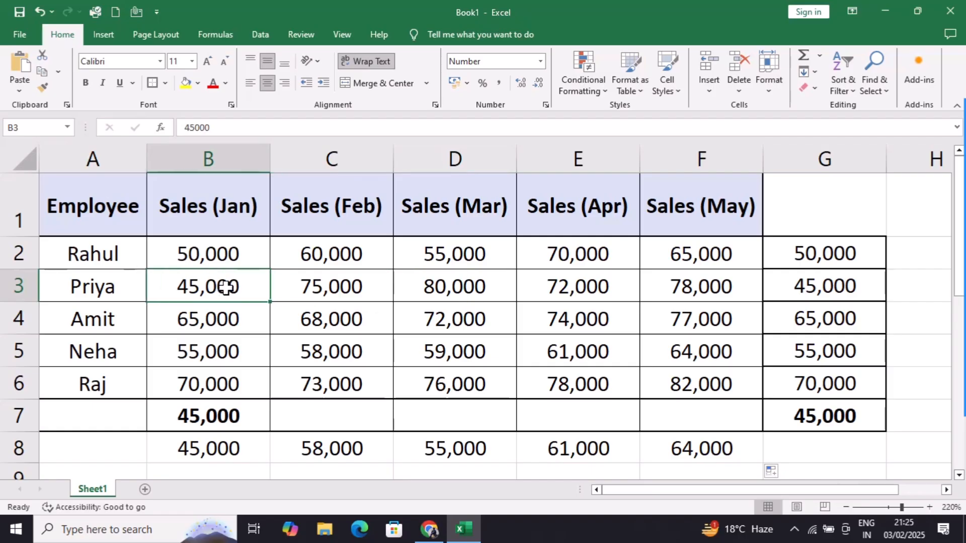
Step: Replace B3's 45,000 with the text xyz and check the recalculated minimums
{"action": "double_click", "coordinate": [226, 288]}
{"action": "key", "text": "Delete"}
{"action": "key", "text": "Delete"}
{"action": "key", "text": "Delete"}
{"action": "key", "text": "Delete"}
{"action": "key", "text": "Delete"}
{"action": "type", "text": "xyz"}
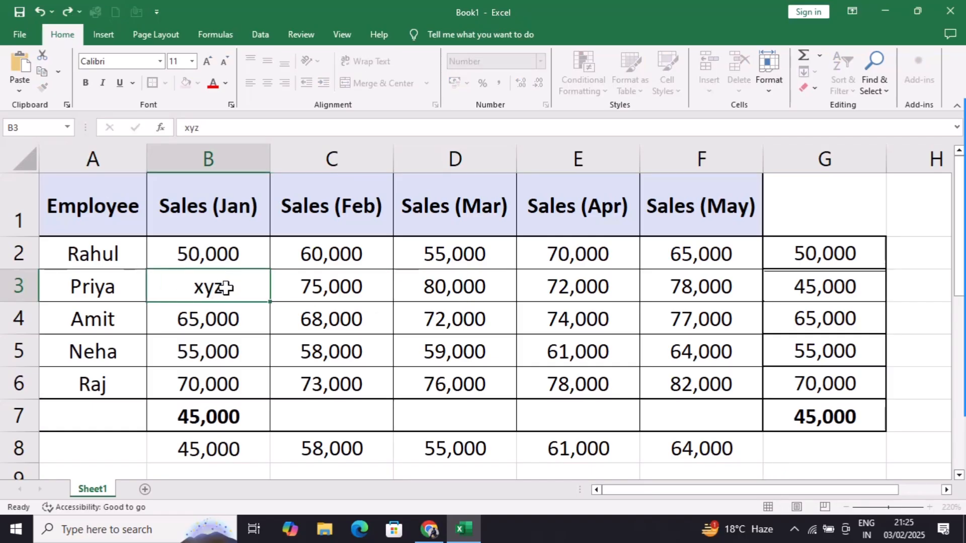
{"action": "key", "text": "Return"}
{"action": "left_click", "coordinate": [876, 282]}
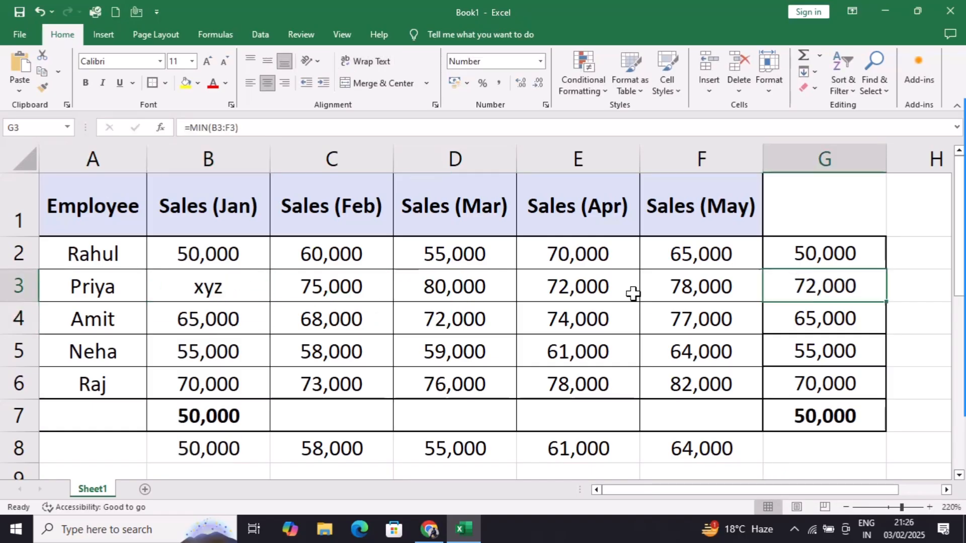
{"action": "left_click", "coordinate": [561, 287]}
{"action": "left_click", "coordinate": [191, 293]}
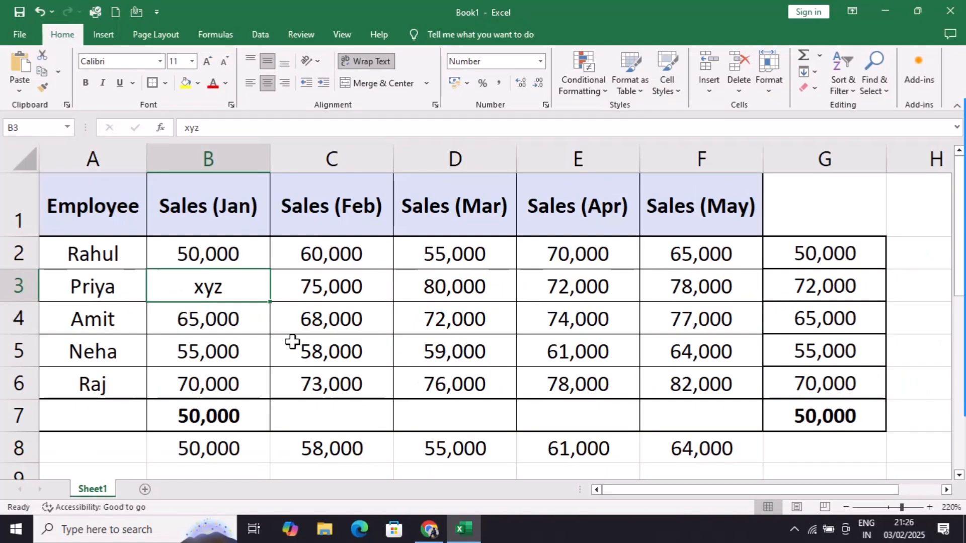
Step: Empty B4 and check G4's recalculated minimum for row 4
{"action": "left_click", "coordinate": [247, 317]}
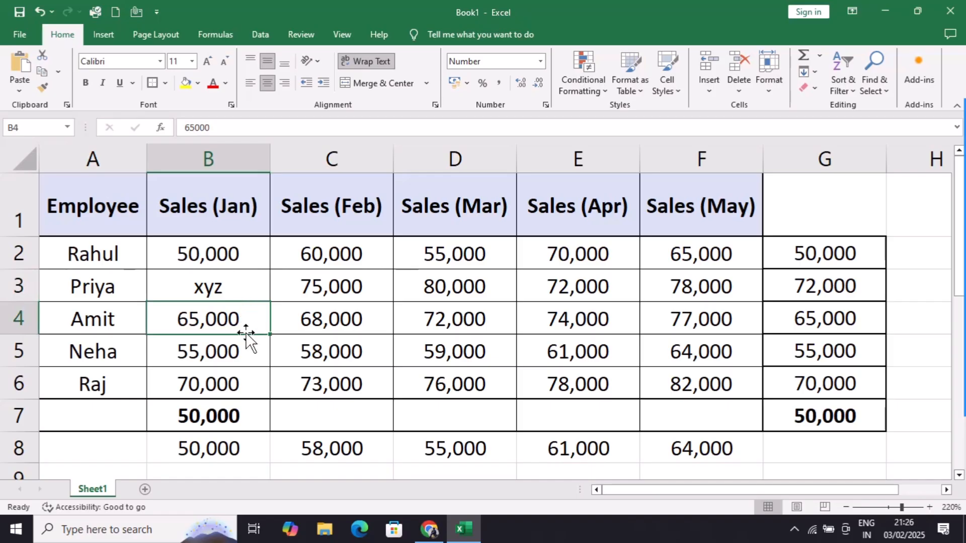
{"action": "key", "text": "Delete"}
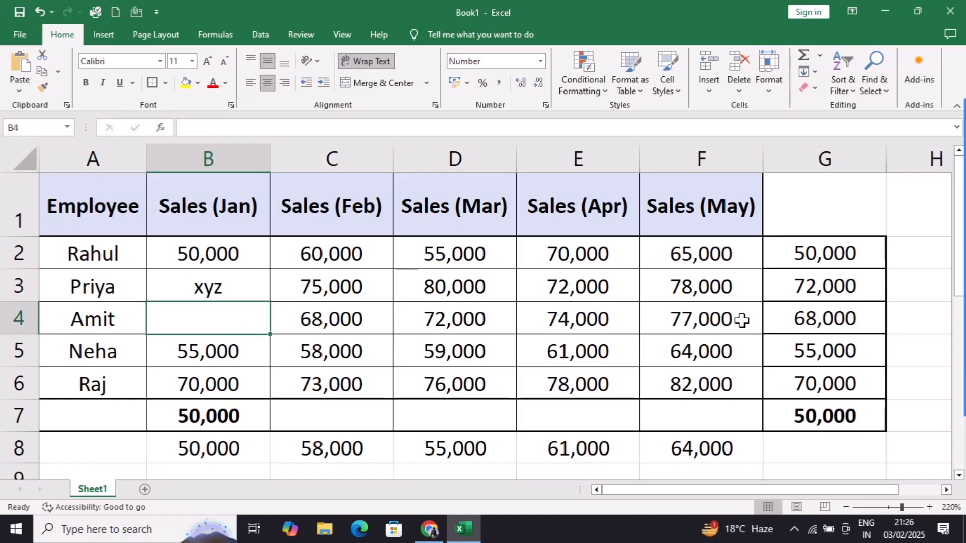
{"action": "left_click", "coordinate": [828, 319]}
{"action": "left_click_drag", "start_coordinate": [293, 323], "coordinate": [371, 317]}
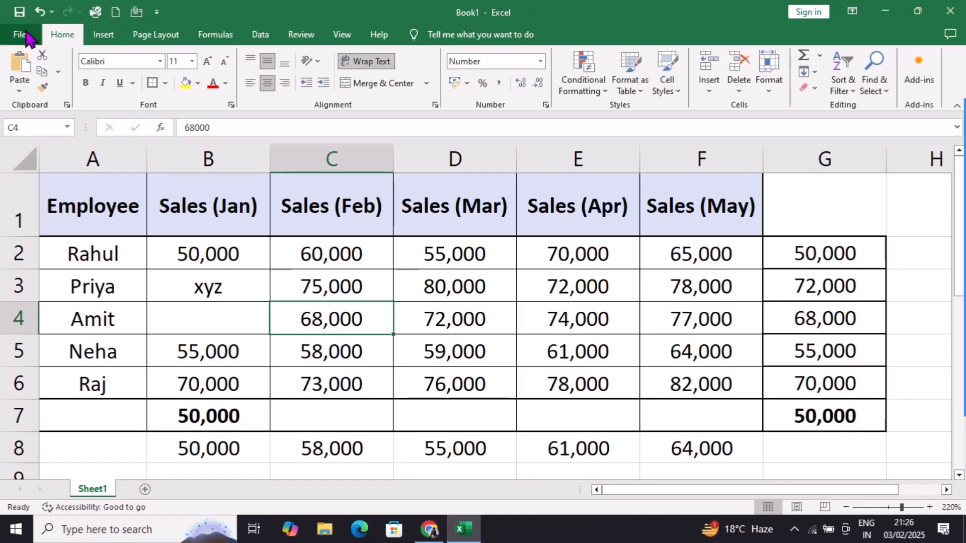
Step: Undo twice to restore 45,000 in B3 and 65,000 in B4, then review G2:G7
{"action": "left_click", "coordinate": [39, 12]}
{"action": "left_click", "coordinate": [39, 12]}
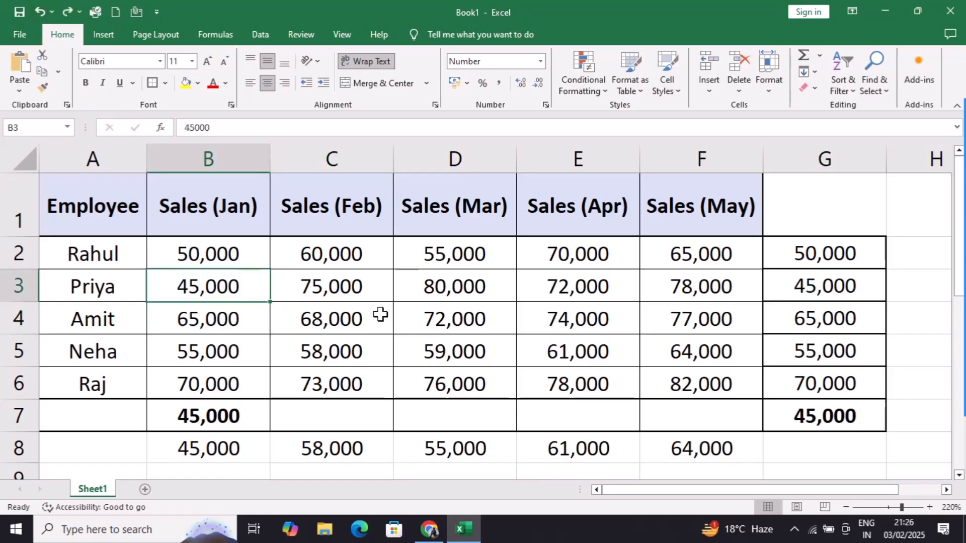
{"action": "left_click", "coordinate": [434, 314]}
{"action": "left_click", "coordinate": [888, 258]}
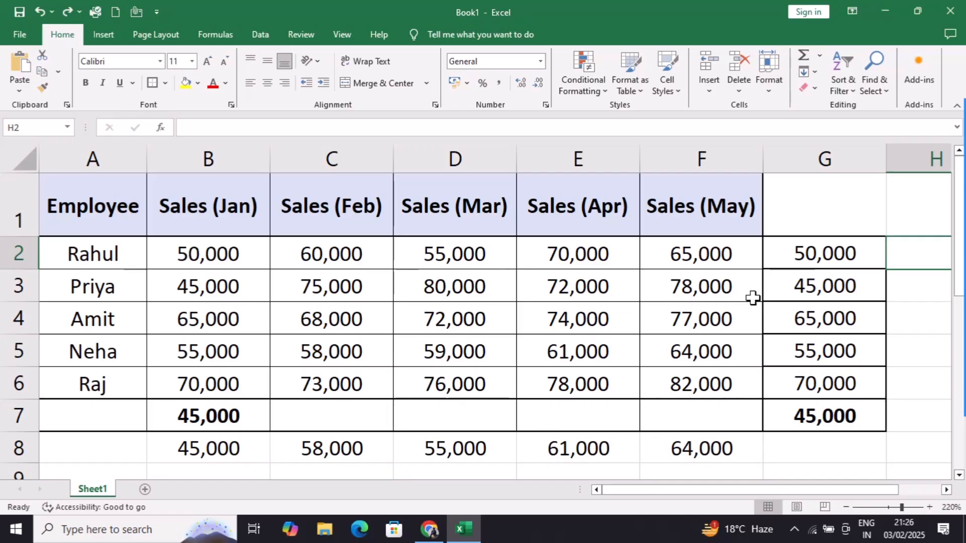
{"action": "left_click", "coordinate": [815, 253]}
{"action": "left_click_drag", "start_coordinate": [810, 254], "coordinate": [823, 383]}
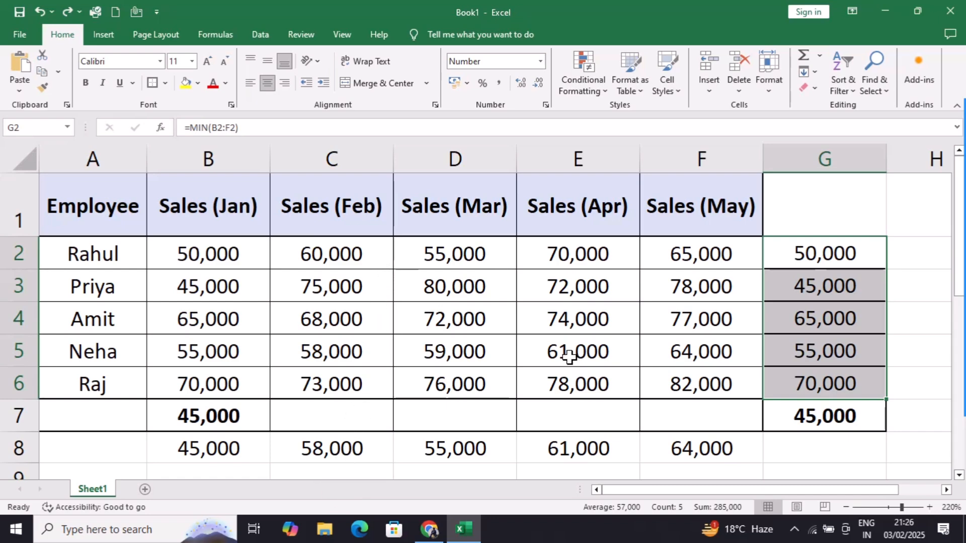
{"action": "left_click", "coordinate": [781, 423]}
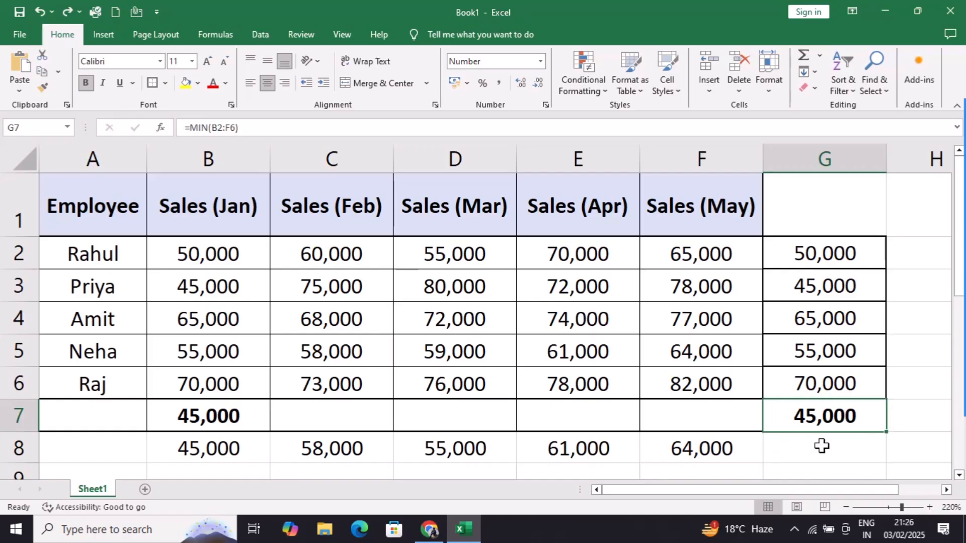
{"action": "left_click", "coordinate": [217, 450]}
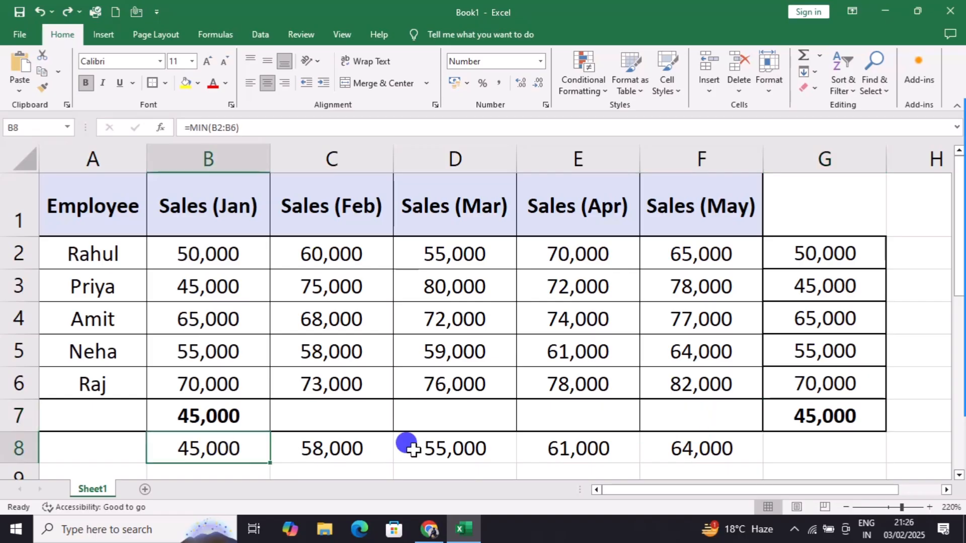
{"action": "left_click_drag", "start_coordinate": [406, 445], "coordinate": [669, 443]}
{"action": "left_click_drag", "start_coordinate": [850, 259], "coordinate": [850, 372]}
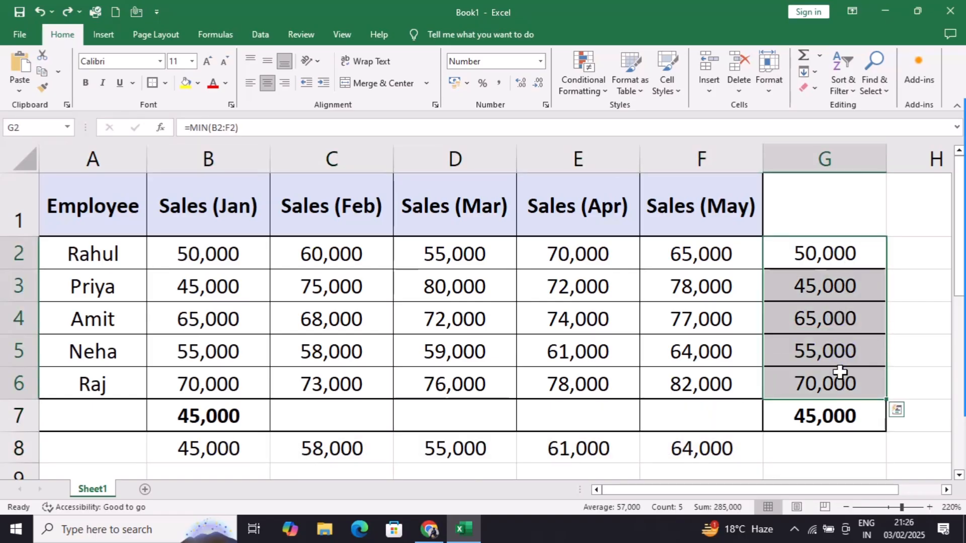
{"action": "left_click", "coordinate": [428, 384]}
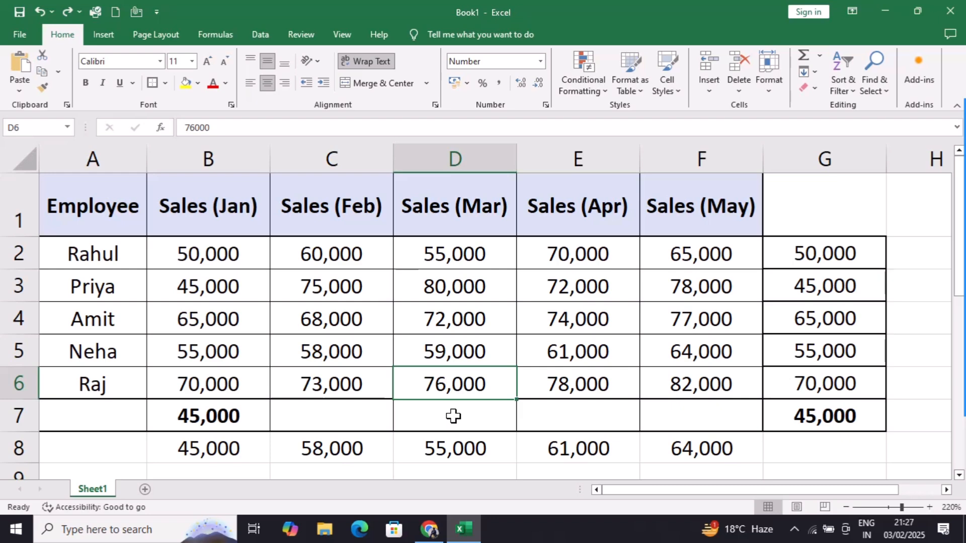
{"action": "left_click", "coordinate": [914, 359]}
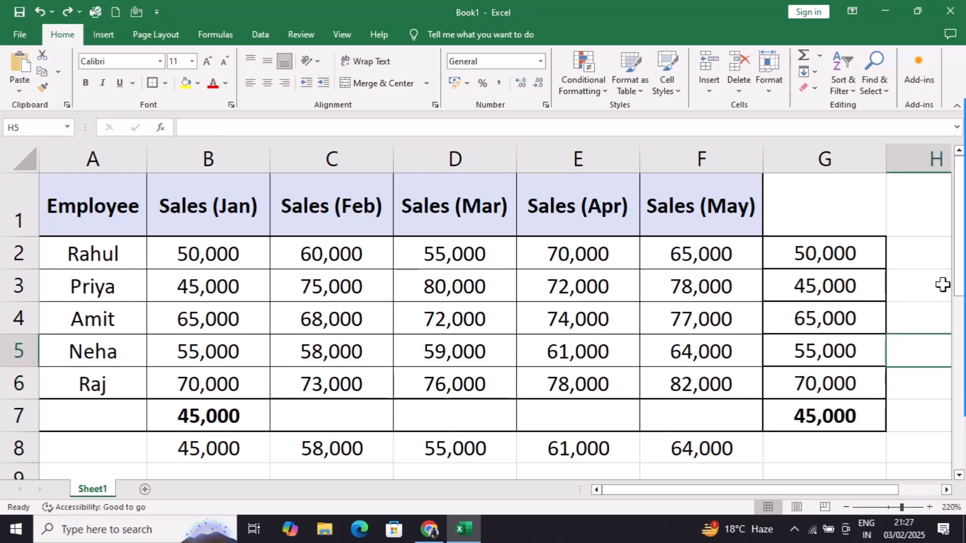